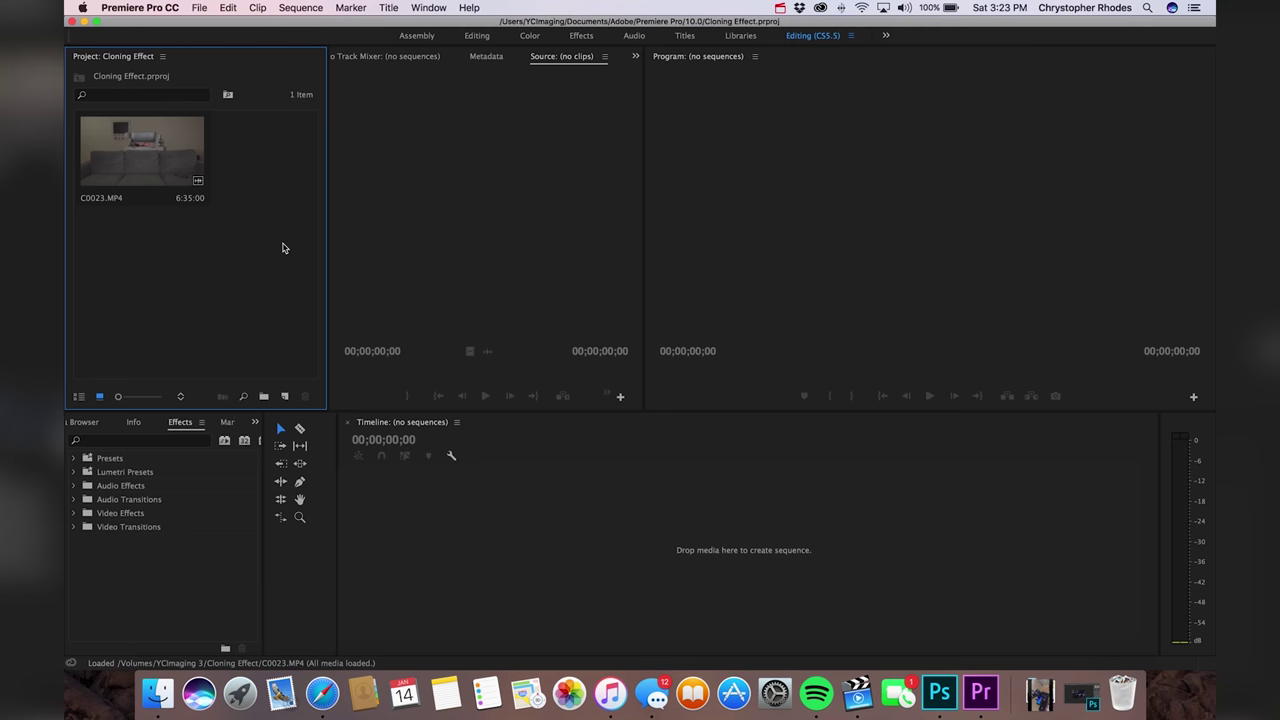
Step: Create a sequence from the C0023.MP4 clip and scrub through its footage to 00:01:35:02
drag(152, 160, 431, 577)
drag(508, 449, 528, 452)
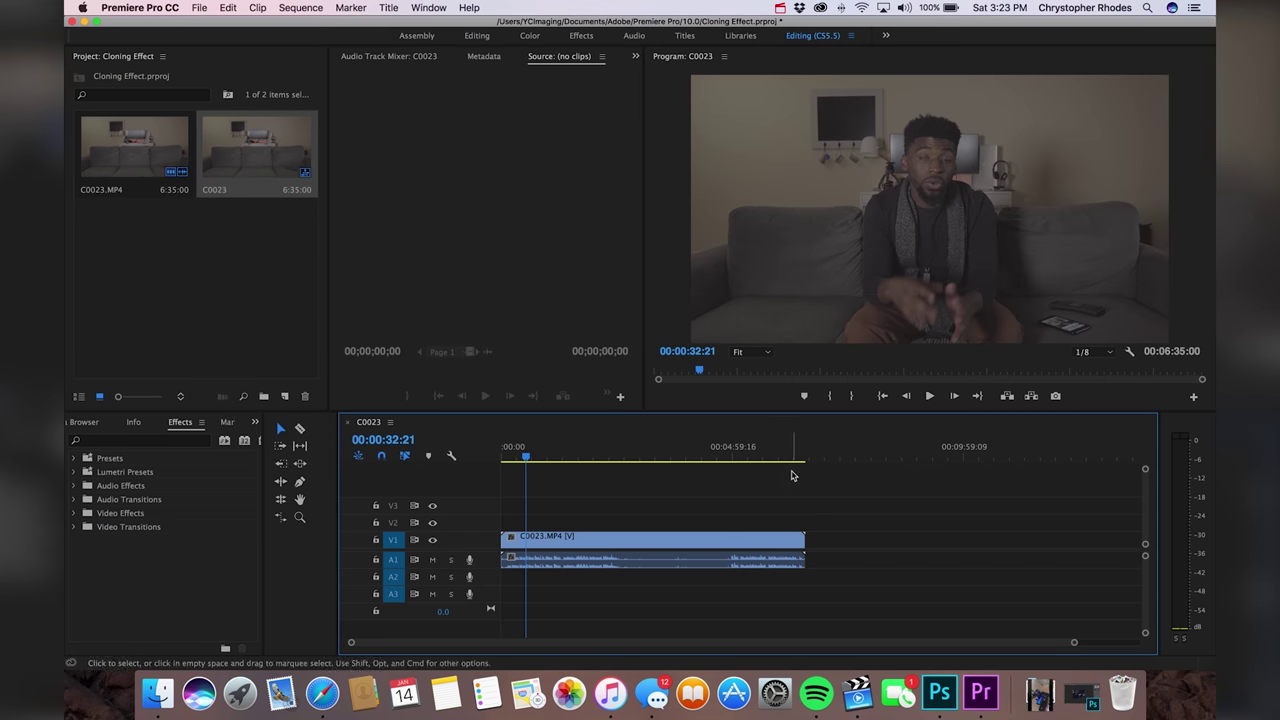
key(XF86AudioRaiseVolume)
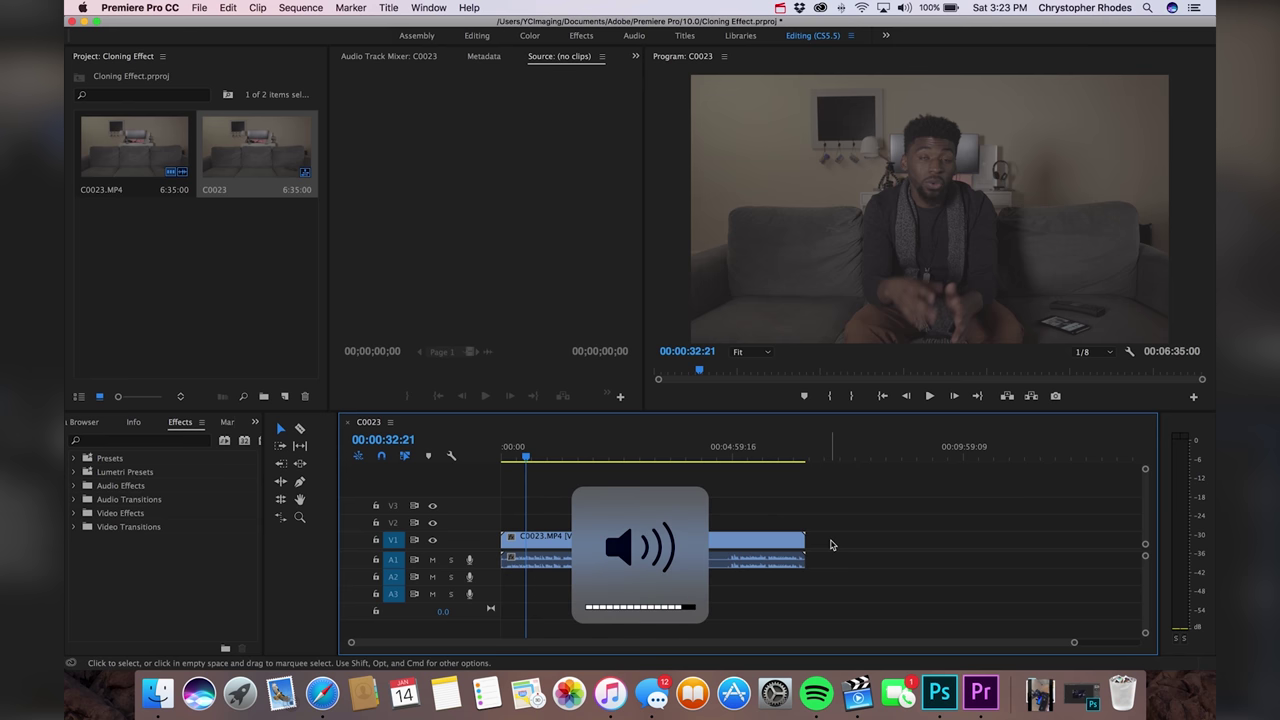
key(XF86AudioLowerVolume)
key(XF86AudioLowerVolume)
click(547, 458)
key(XF86AudioRaiseVolume)
drag(560, 458, 575, 458)
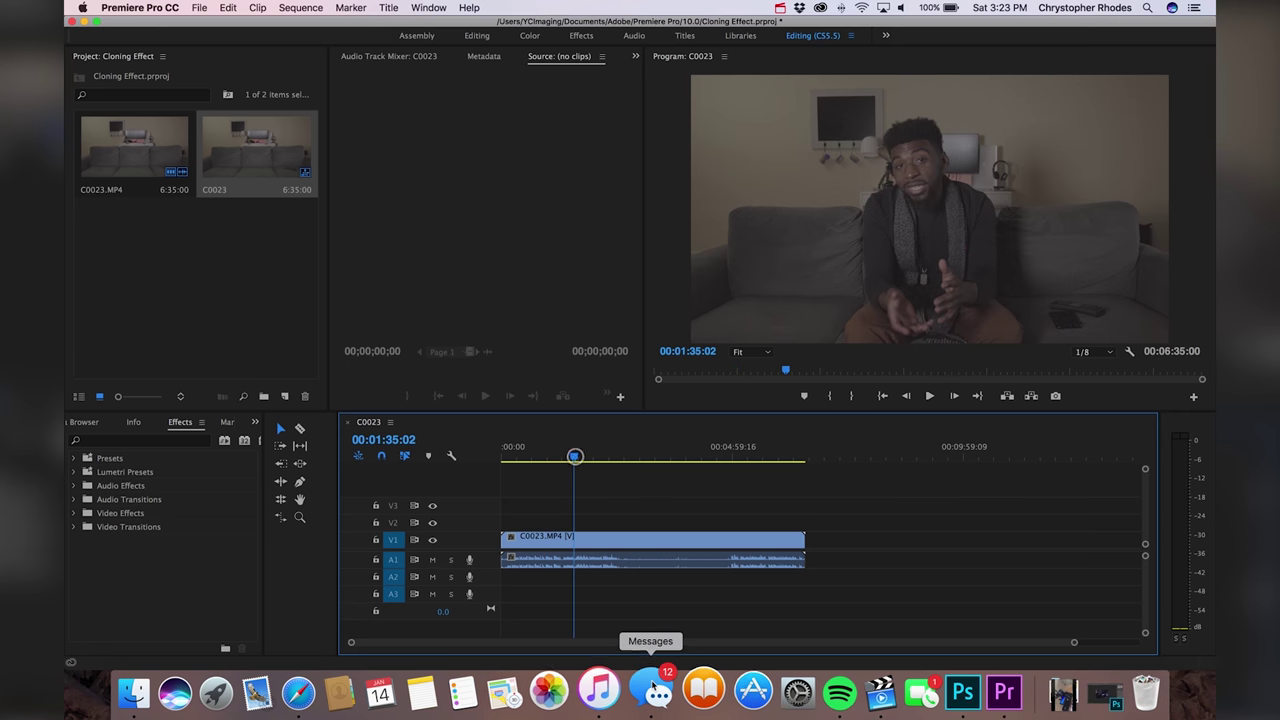
Step: Switch to System Preferences and check the available sound output and input devices
click(773, 691)
click(907, 364)
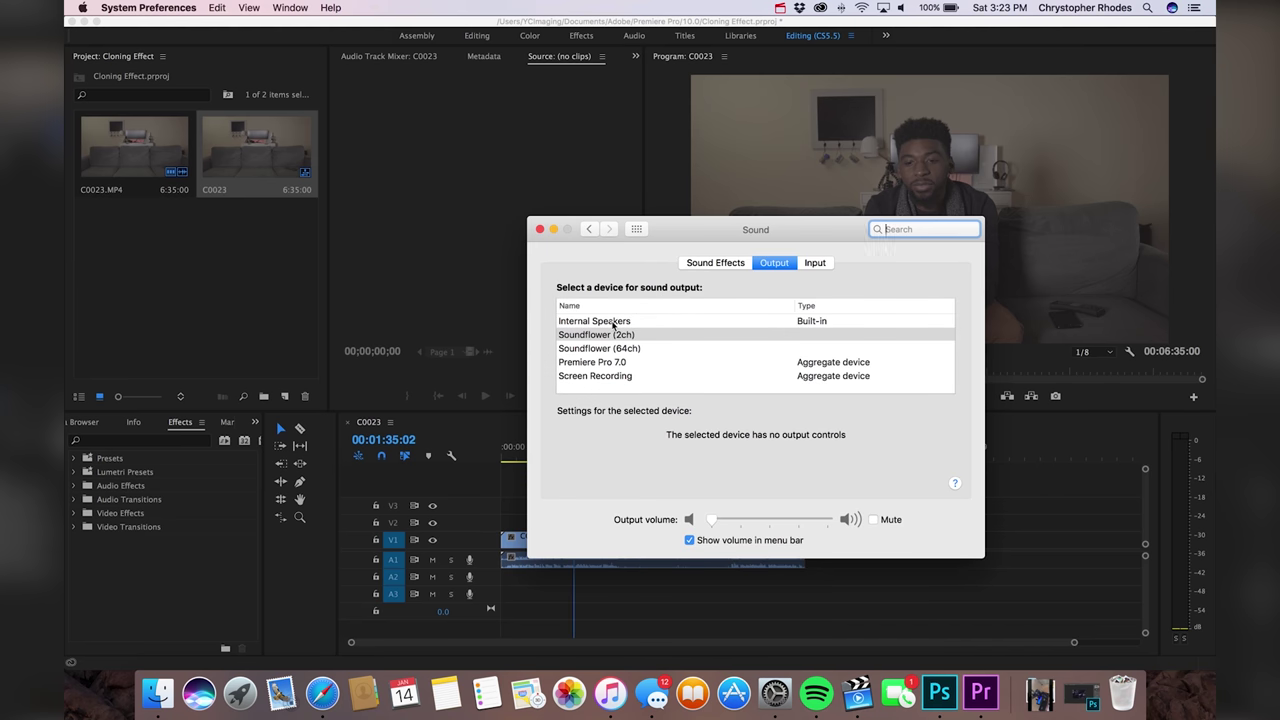
click(815, 262)
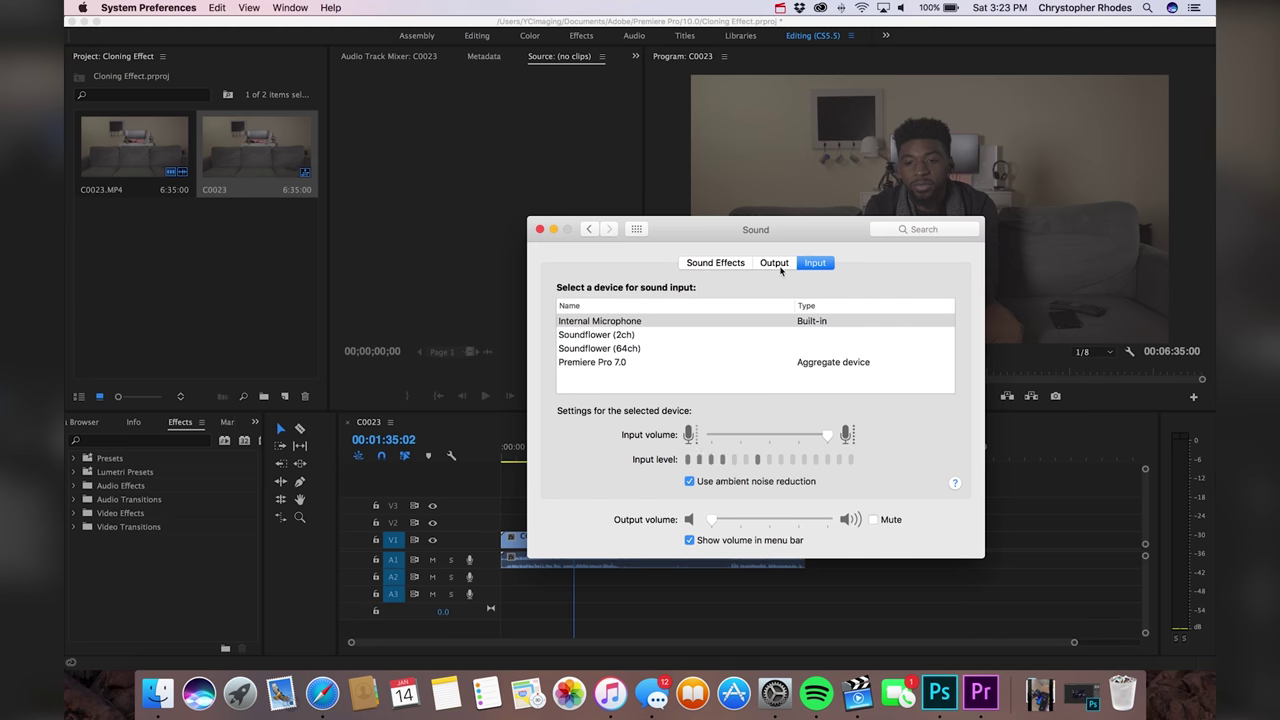
click(775, 263)
click(540, 229)
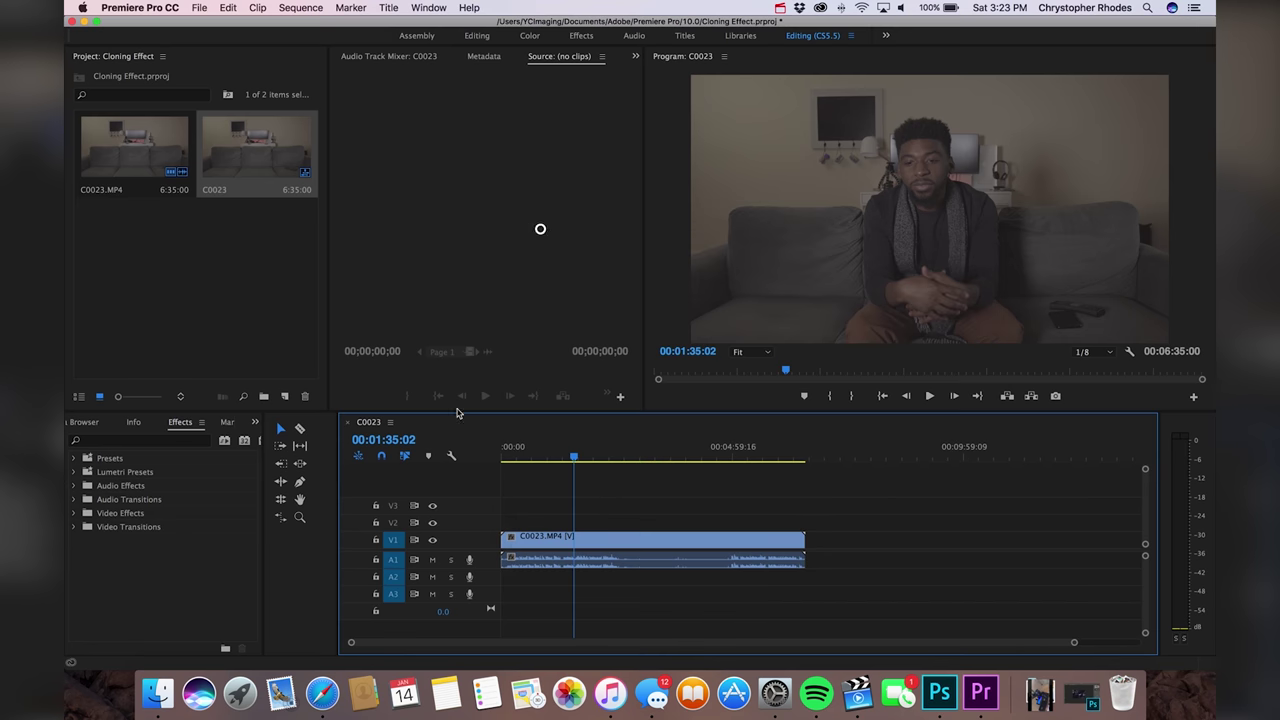
Step: Mute audio track A1 and cut the talking intro off the C0023.MP4 clip, closing the gap at the sequence start
click(432, 560)
drag(573, 457, 633, 458)
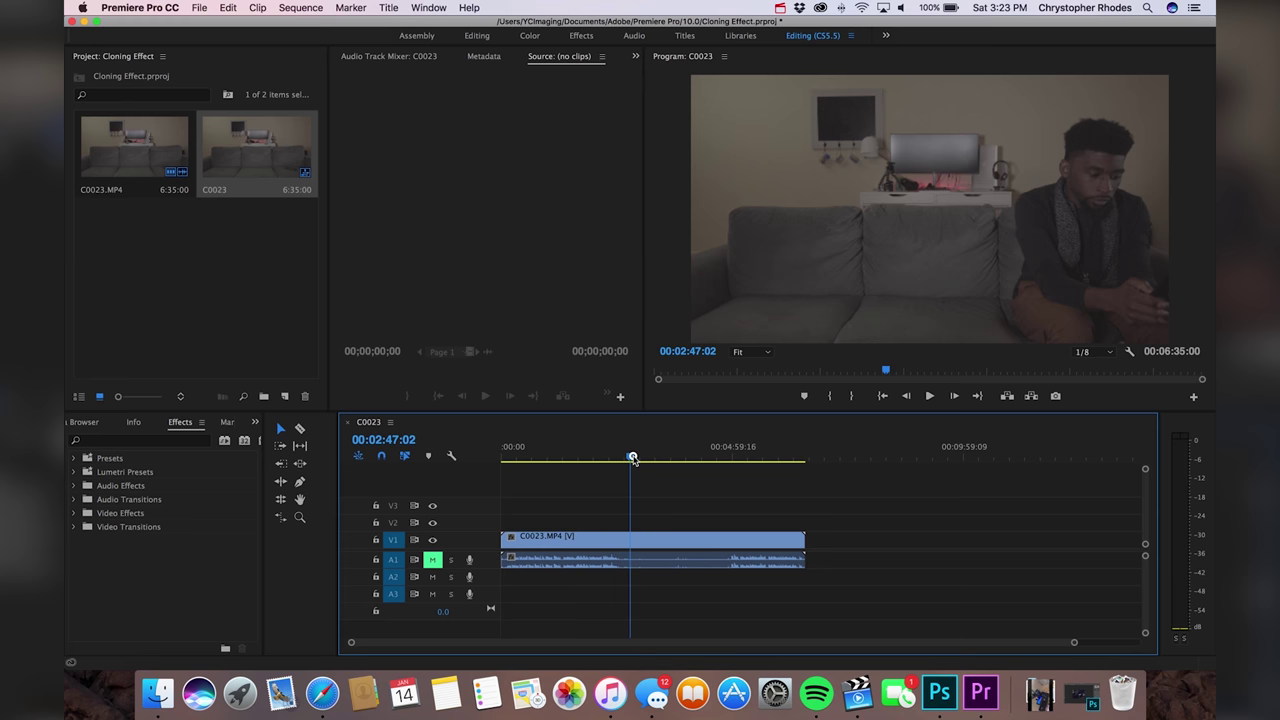
key(super+k)
click(613, 540)
key(Delete)
drag(650, 546, 521, 540)
Step: Split the clip at 00:01:05:13 and stack its second part on V2 above the first, aligned to the sequence start
drag(514, 449, 553, 454)
key(super+equal)
key(super+equal)
drag(701, 458, 703, 458)
key(c)
click(703, 537)
key(v)
drag(712, 537, 538, 521)
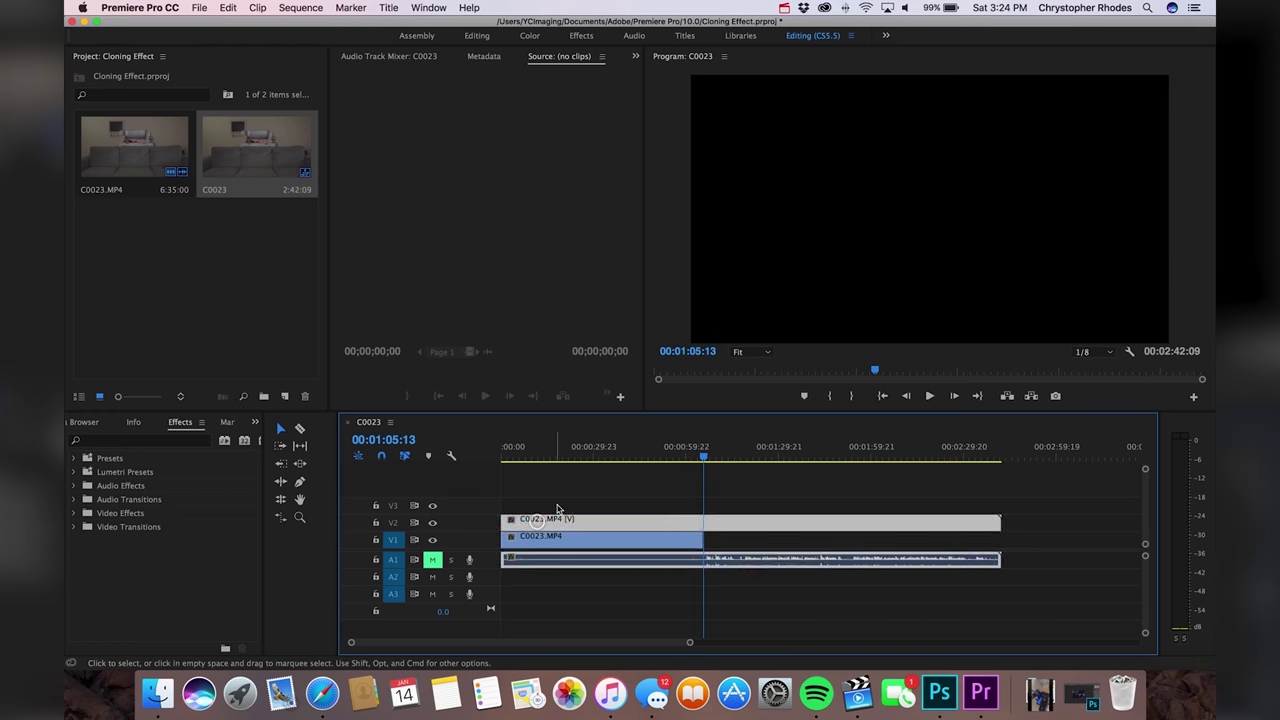
Step: Review the opening seconds of the stacked clips and return the playhead to the sequence start
click(576, 446)
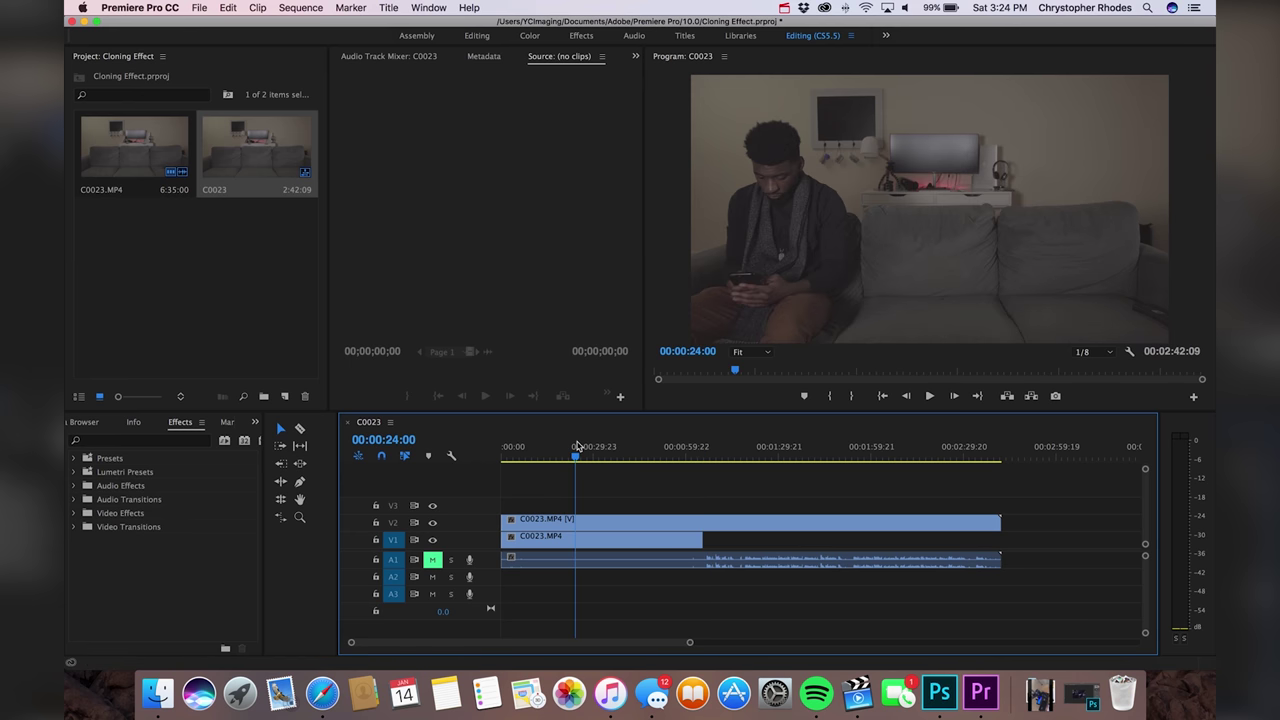
drag(577, 446, 503, 450)
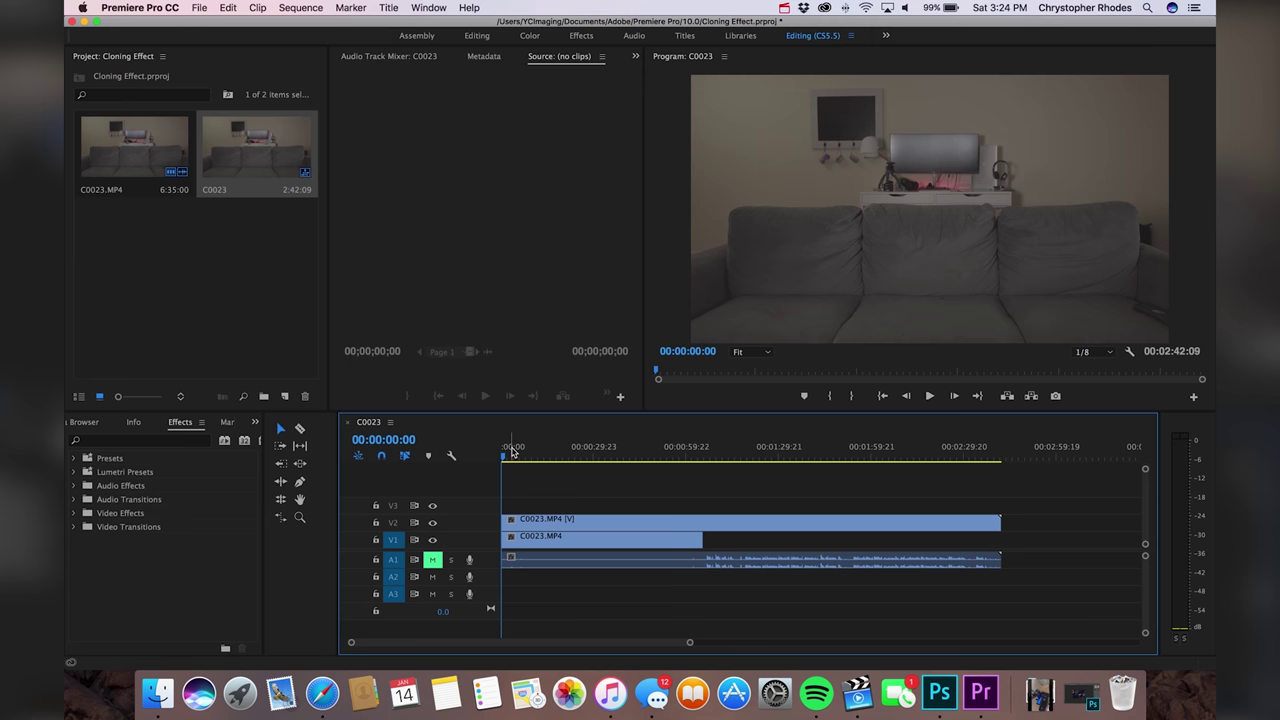
click(511, 450)
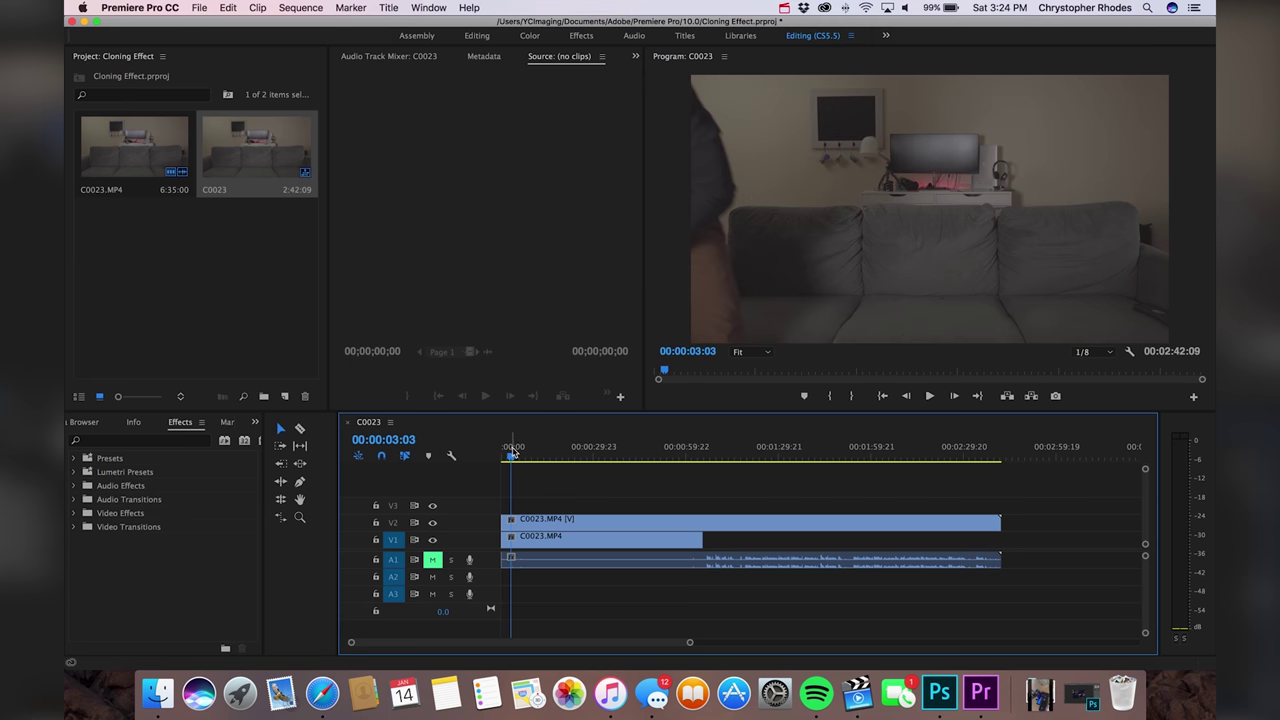
drag(511, 452, 482, 455)
Step: Add a 4-point polygon opacity mask to the C0023.MP4 clip on V2
click(552, 527)
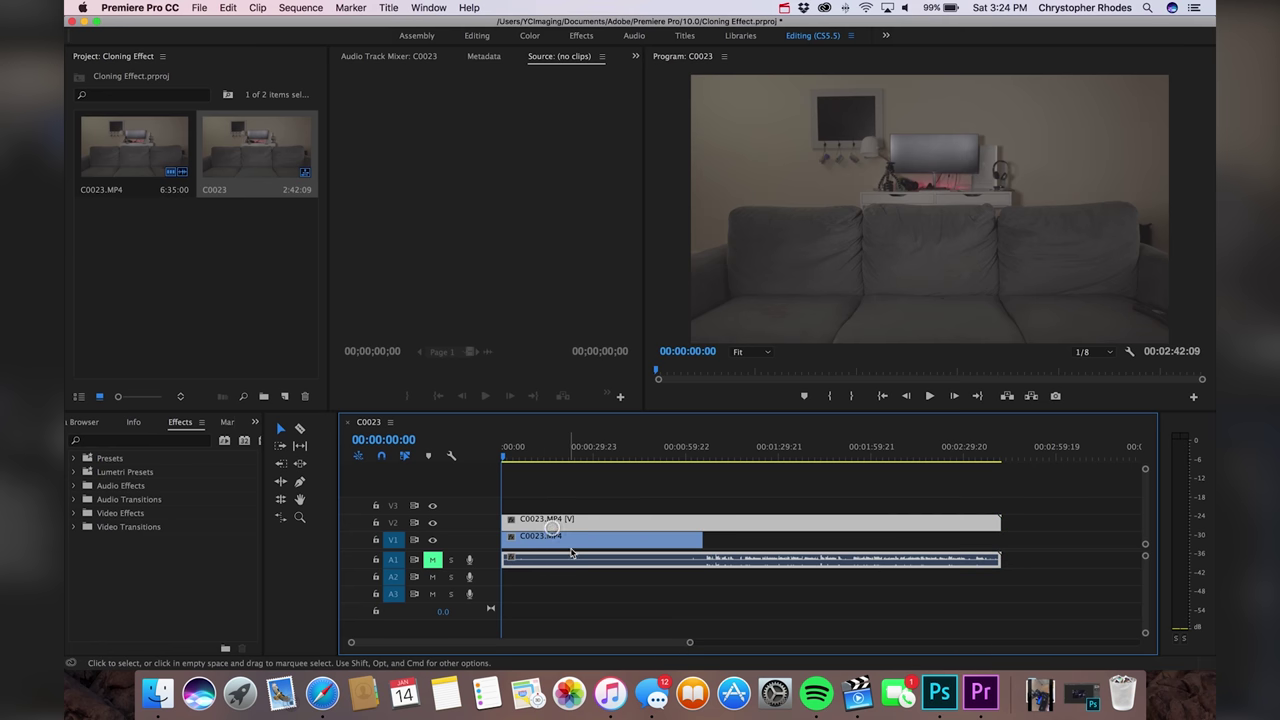
key(shift+5)
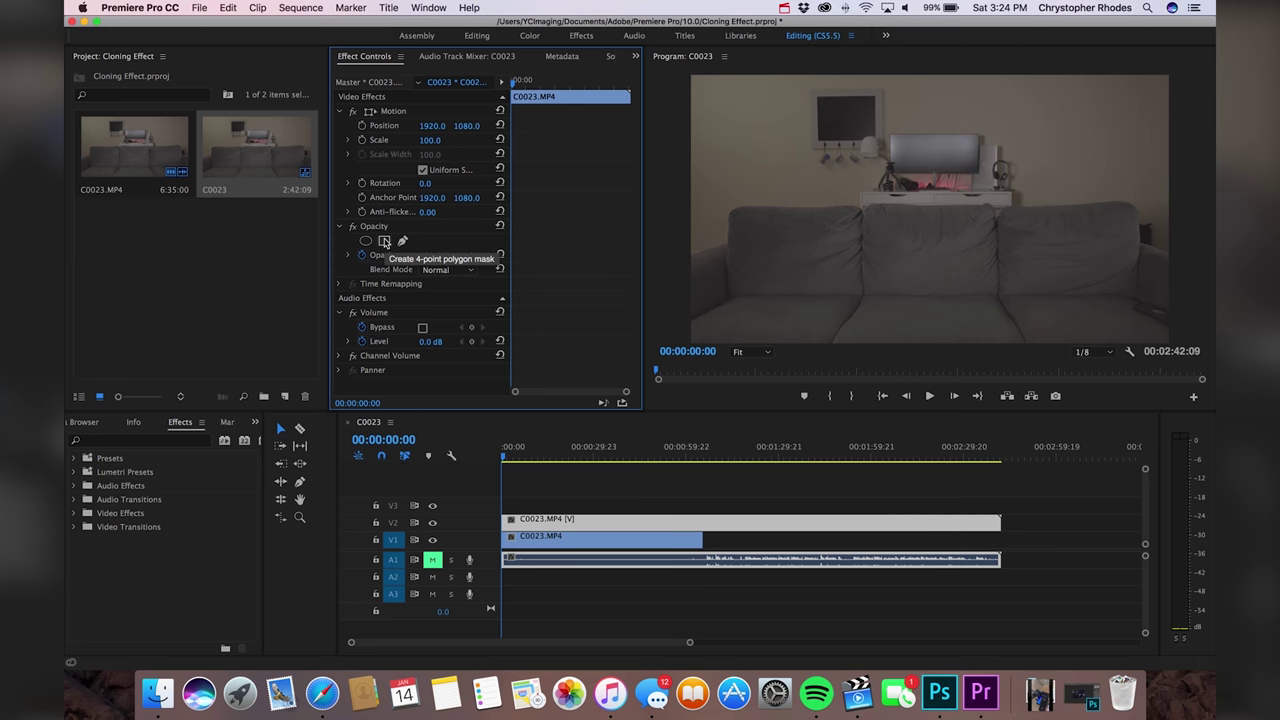
click(384, 241)
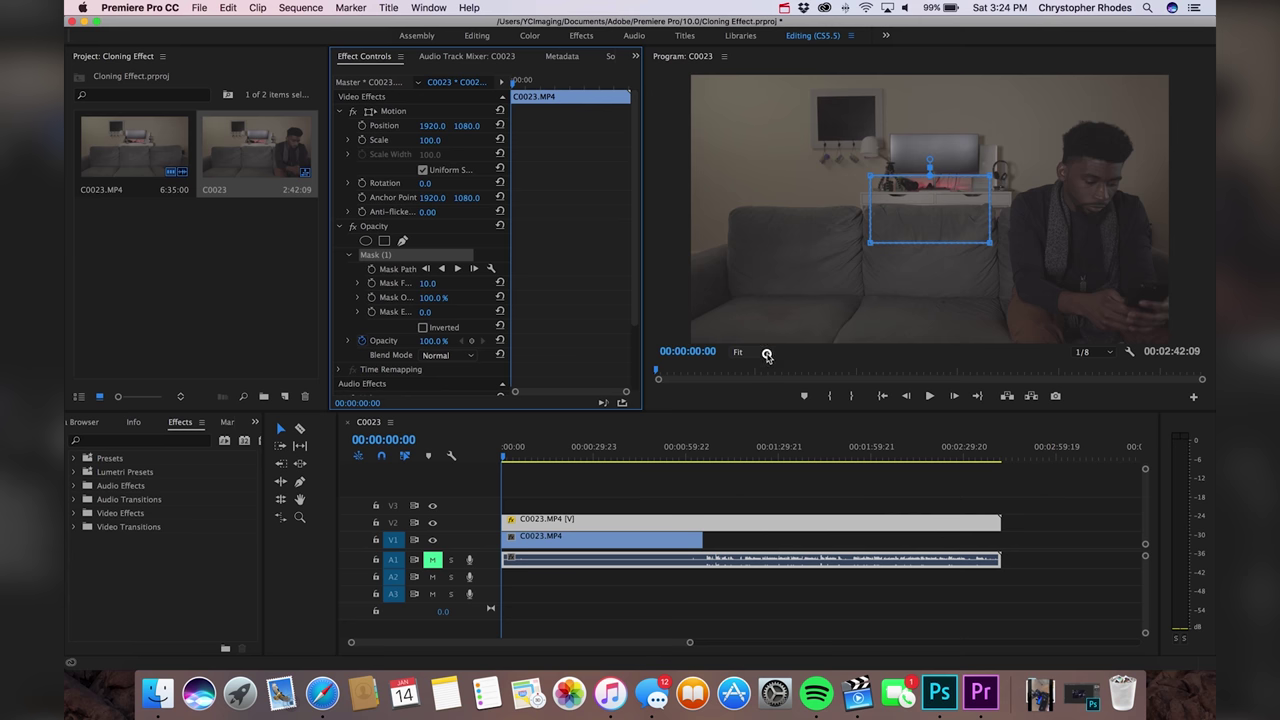
Step: Reshape the polygon mask to enclose the left half of the frame, with its outer corners beyond the picture edges
click(767, 353)
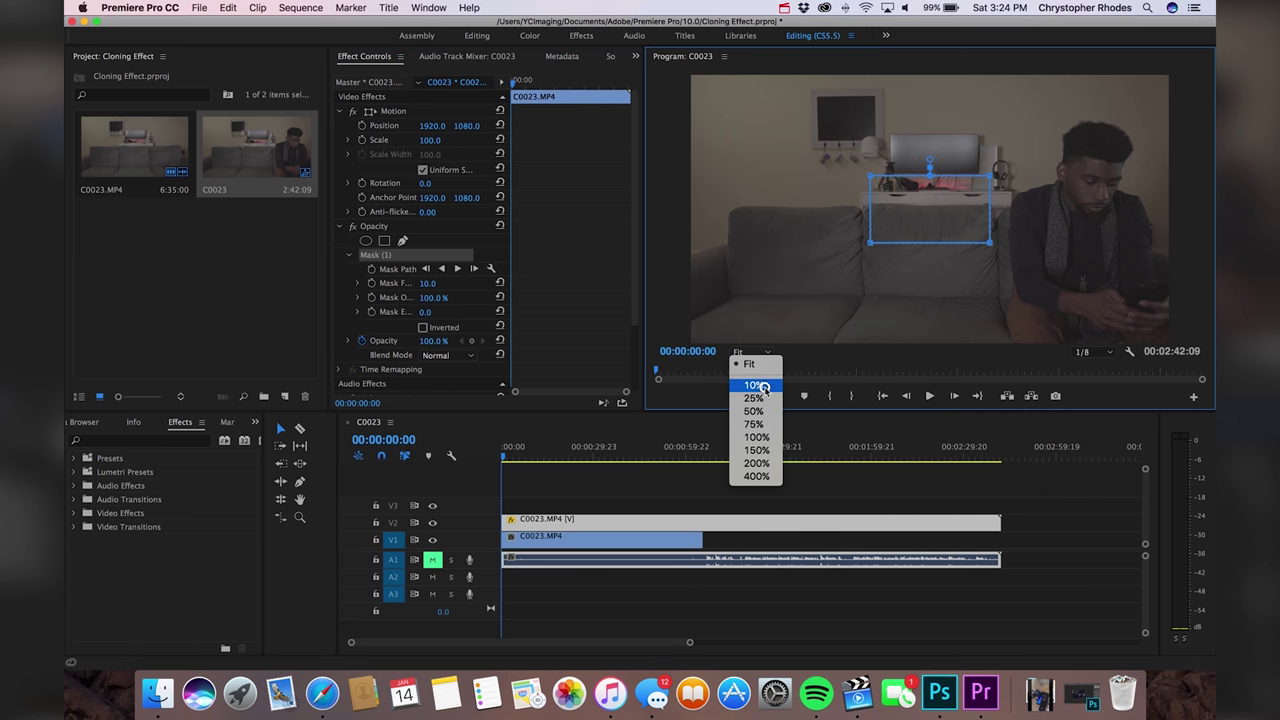
click(758, 386)
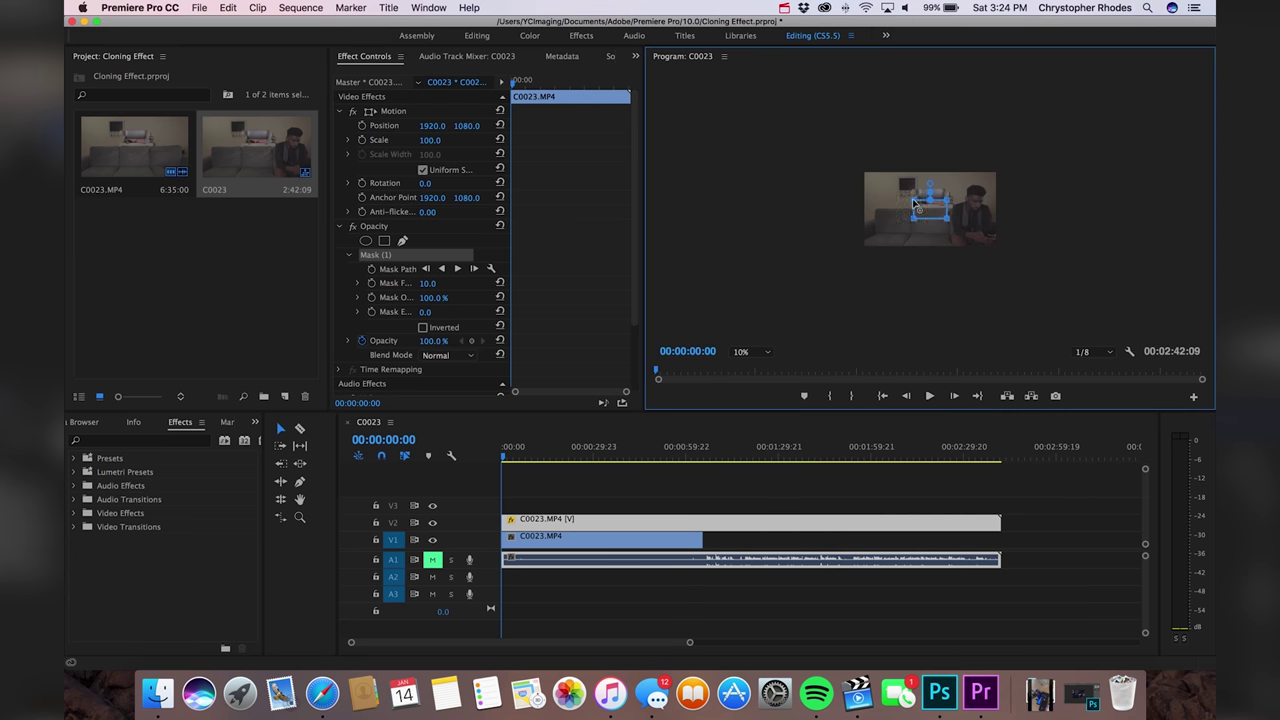
drag(914, 203, 835, 159)
drag(914, 218, 848, 260)
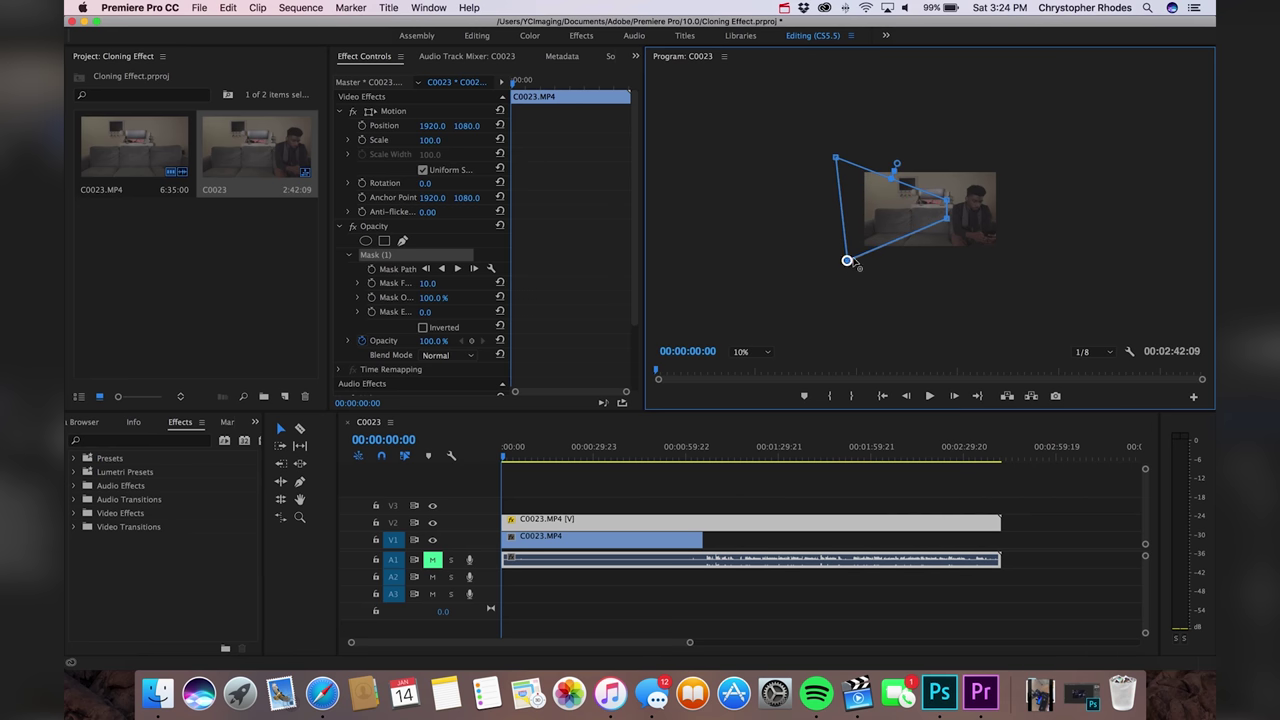
drag(949, 203, 927, 156)
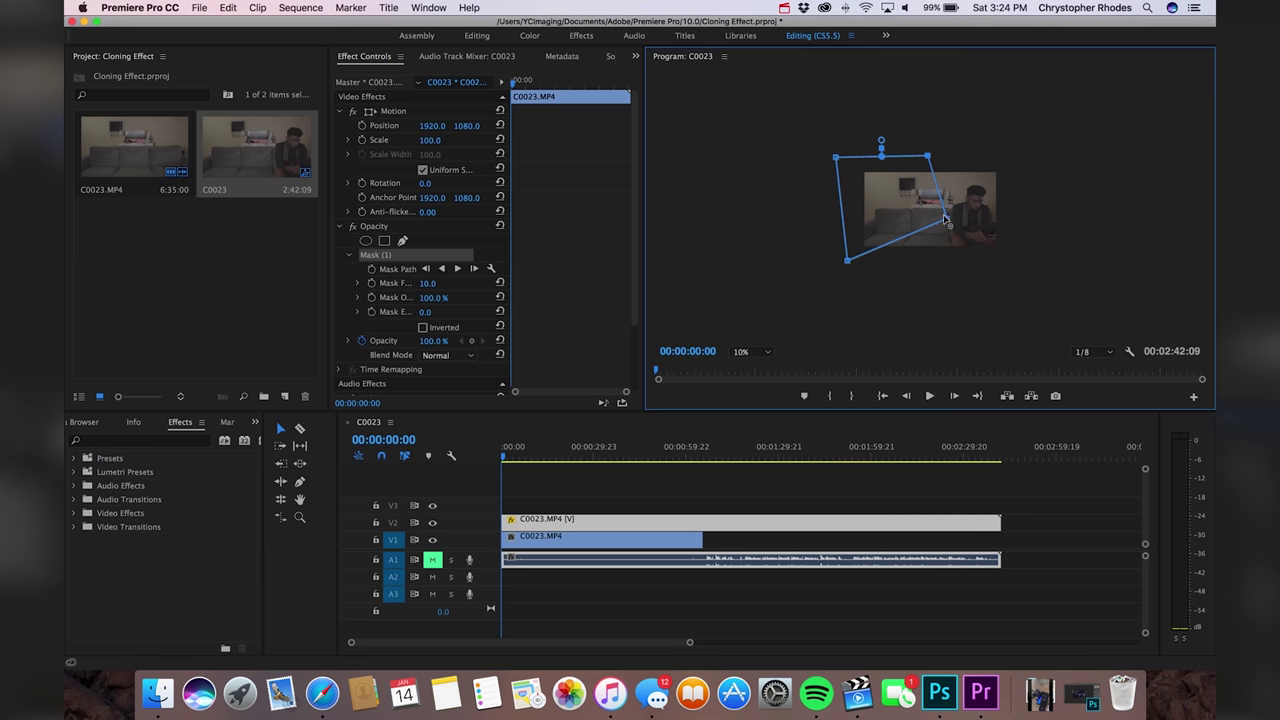
drag(946, 221, 929, 276)
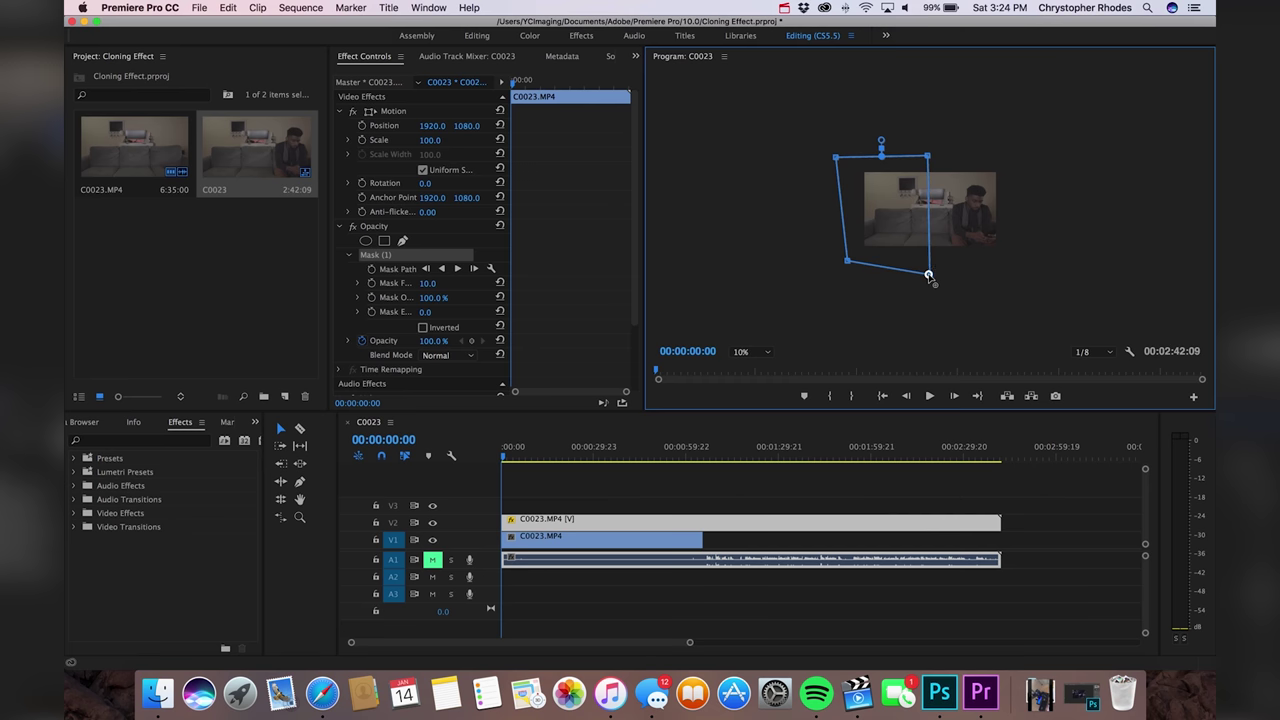
drag(929, 155, 931, 152)
click(766, 352)
click(756, 366)
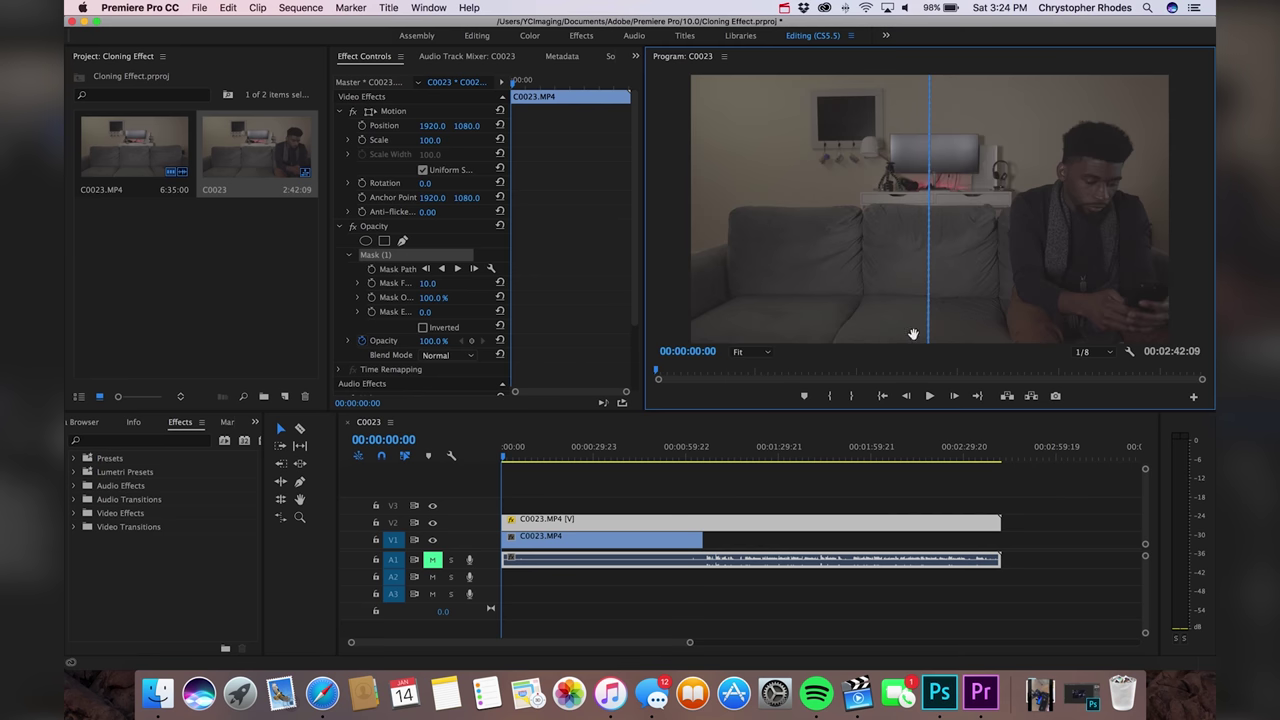
Step: Set the feather of the V2 clip's mask to 315 to blend the seam between the two shots
click(670, 498)
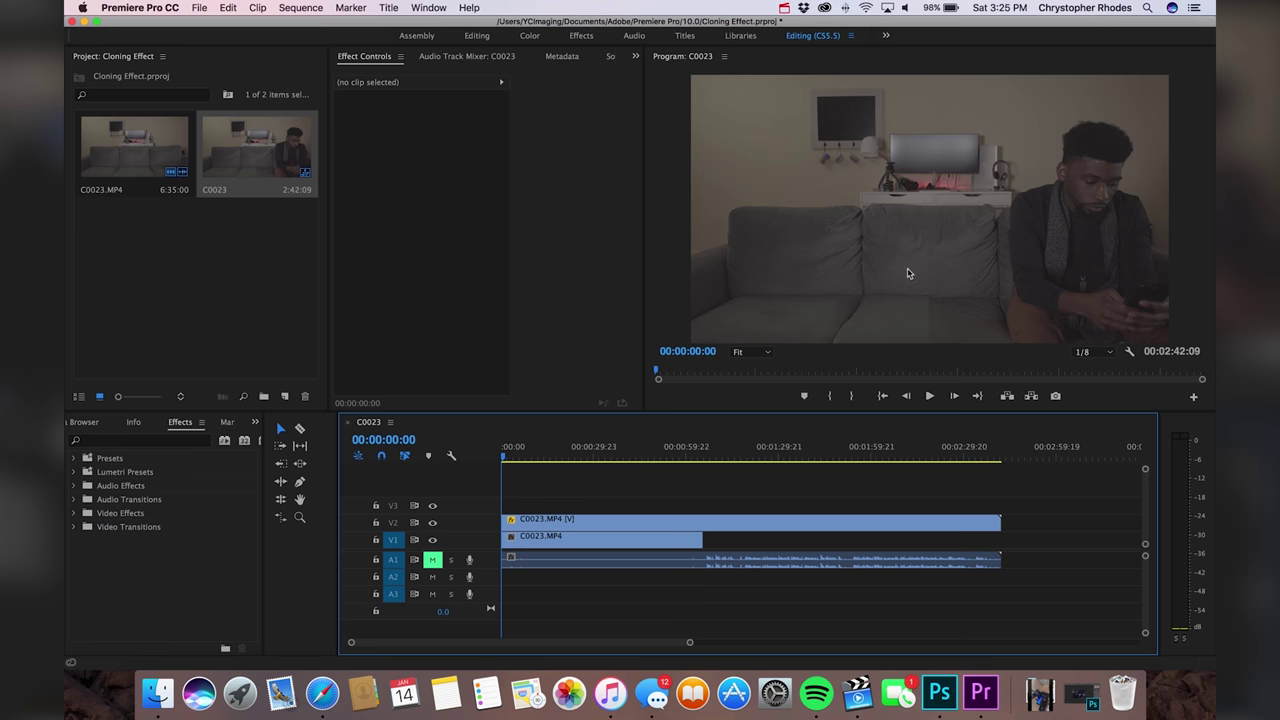
click(700, 524)
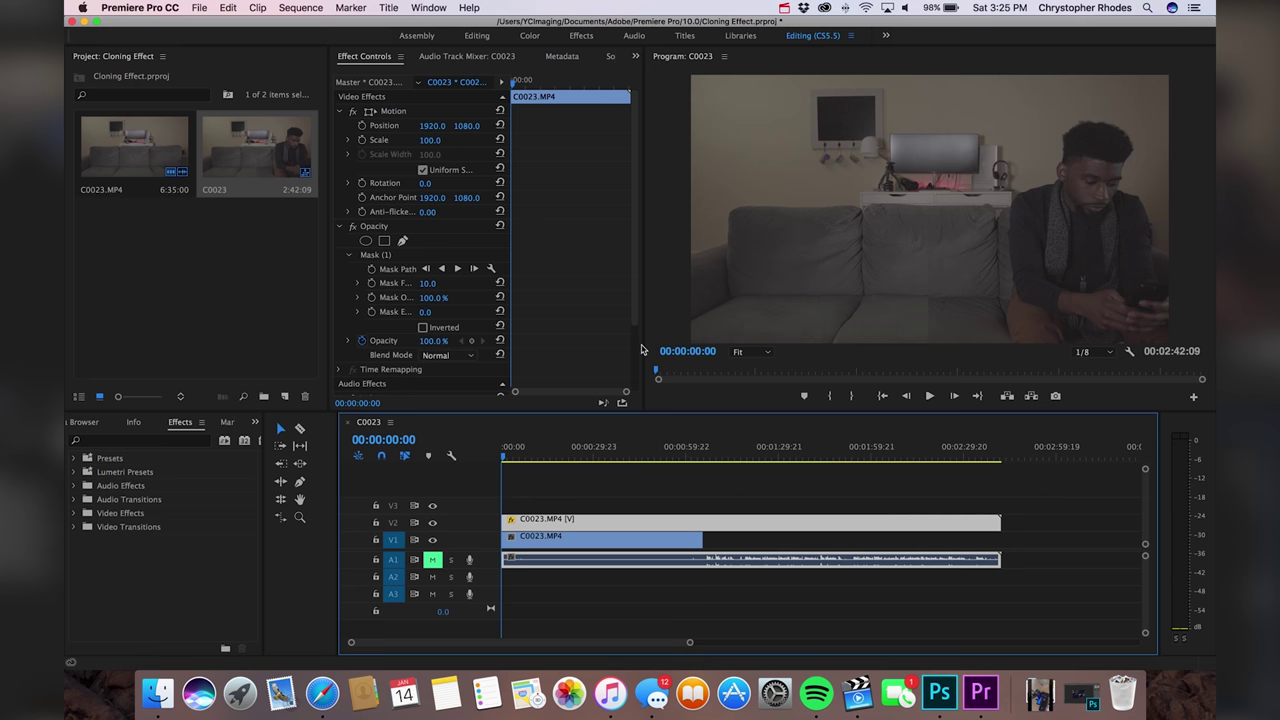
drag(644, 350, 700, 345)
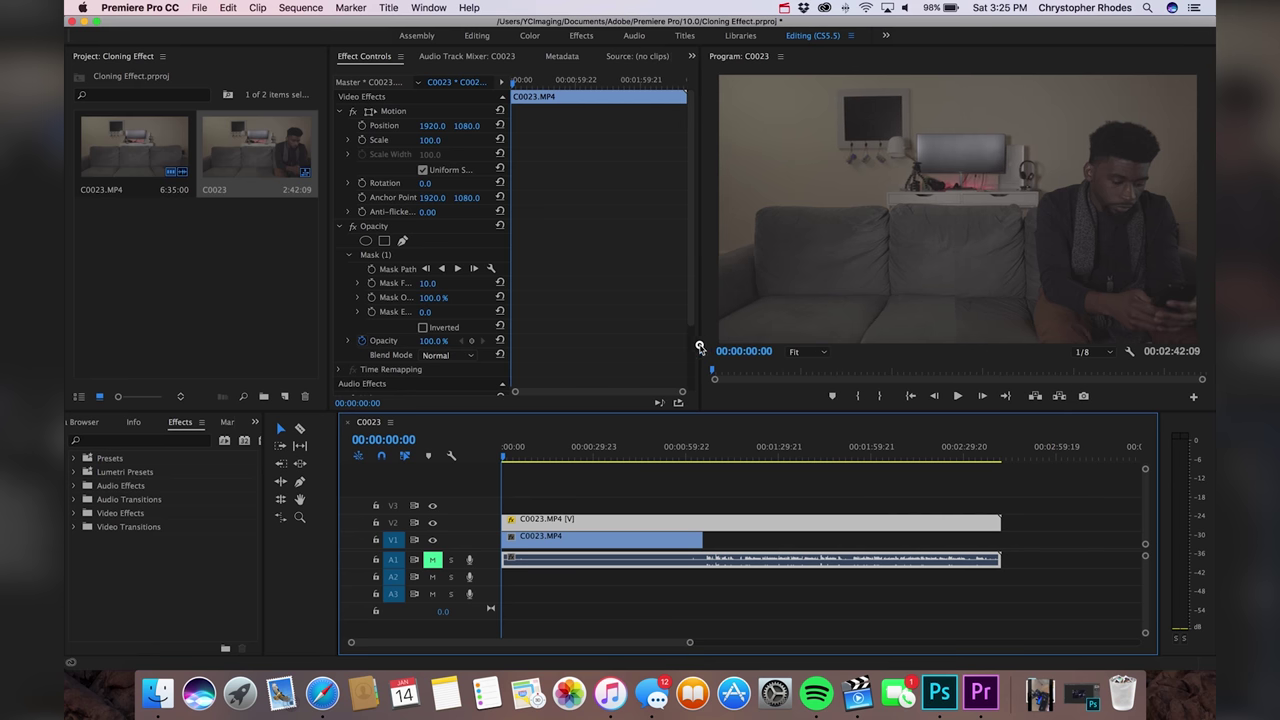
click(426, 285)
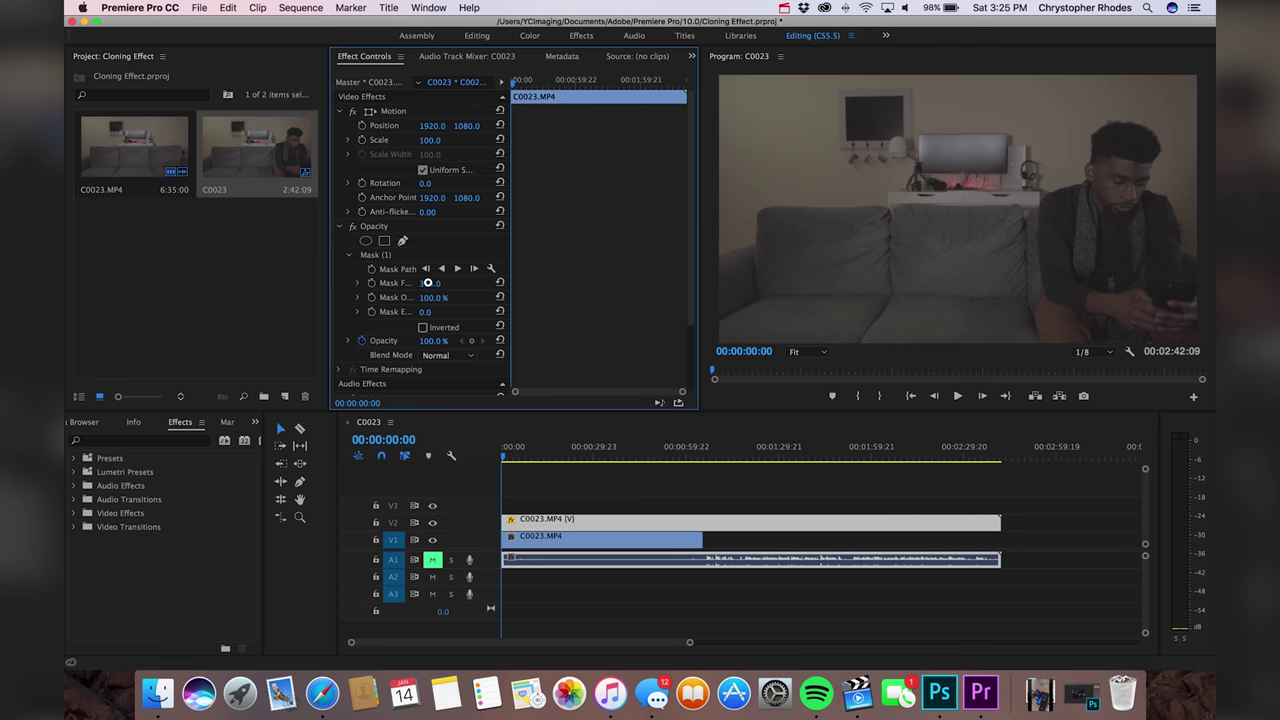
click(603, 495)
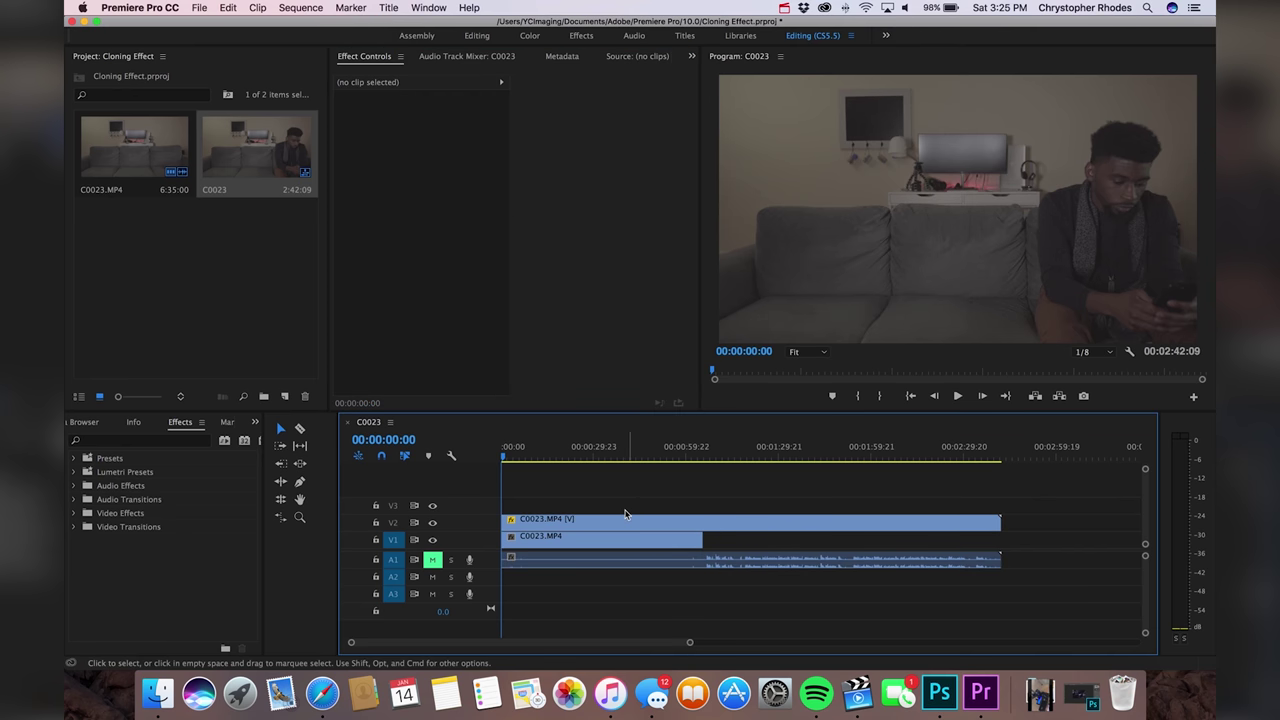
click(627, 517)
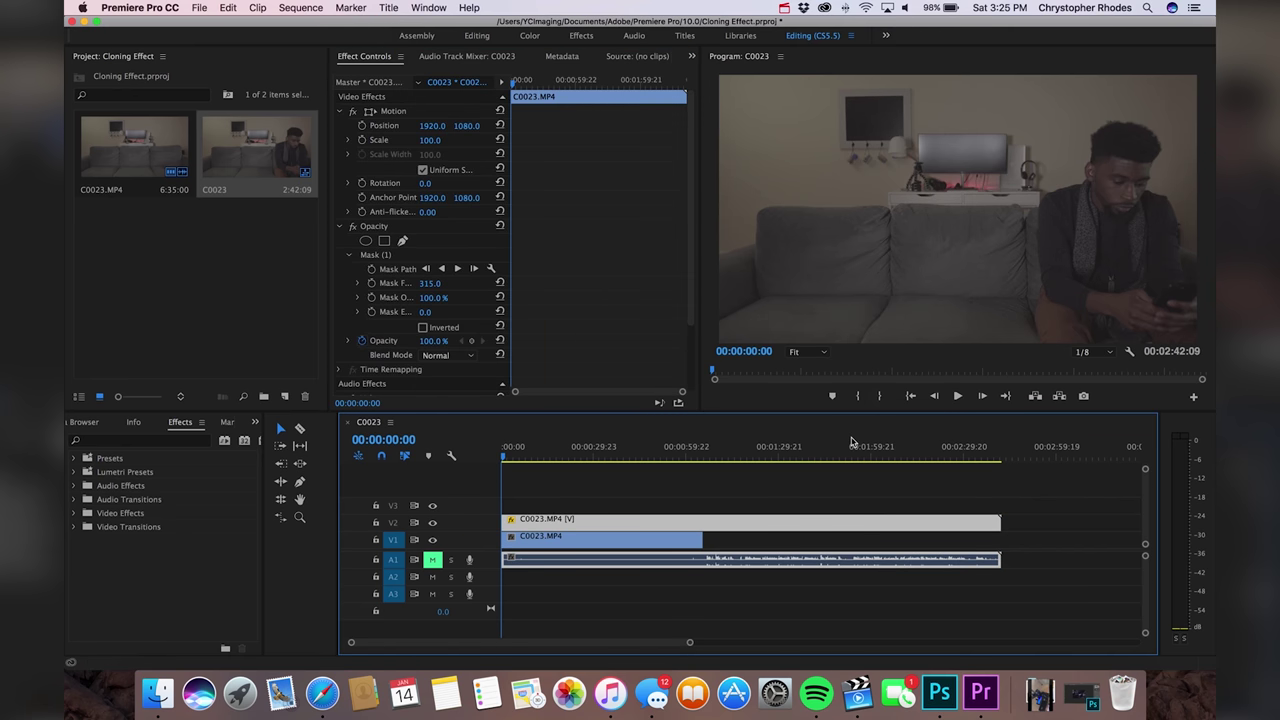
Step: Play back the masked clips from the sequence start to check the cloning effect
key(space)
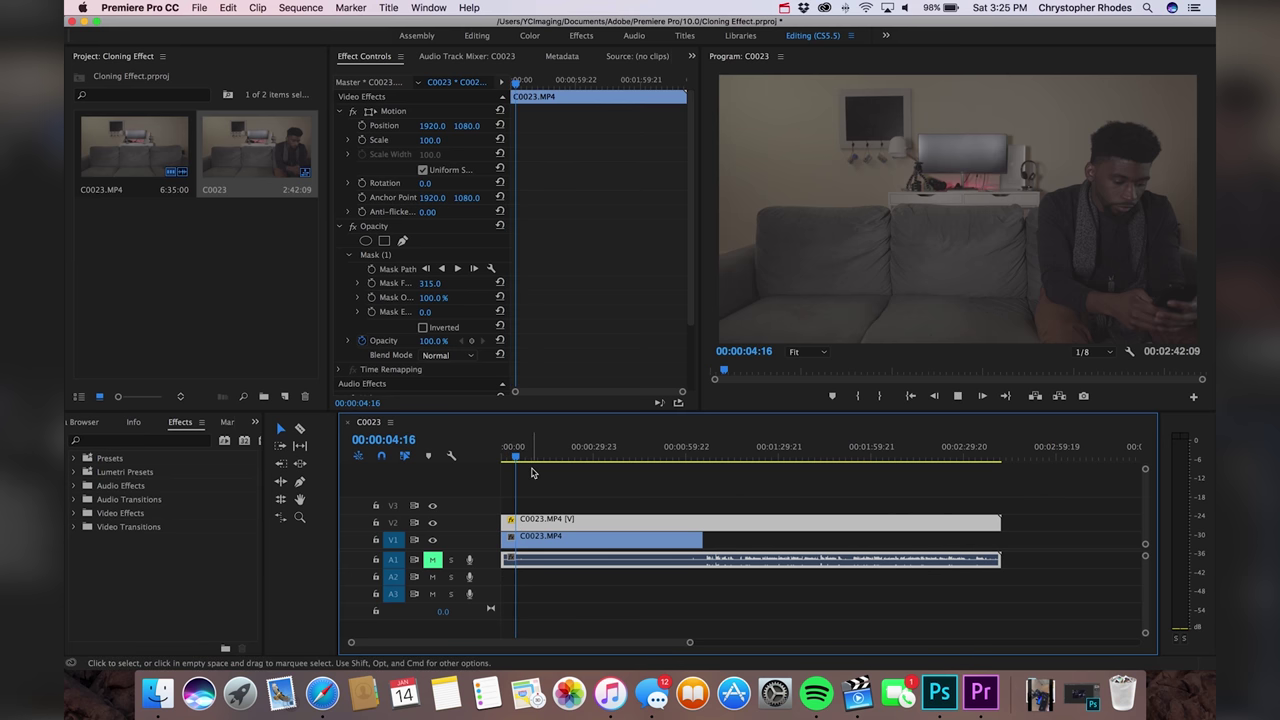
key(Home)
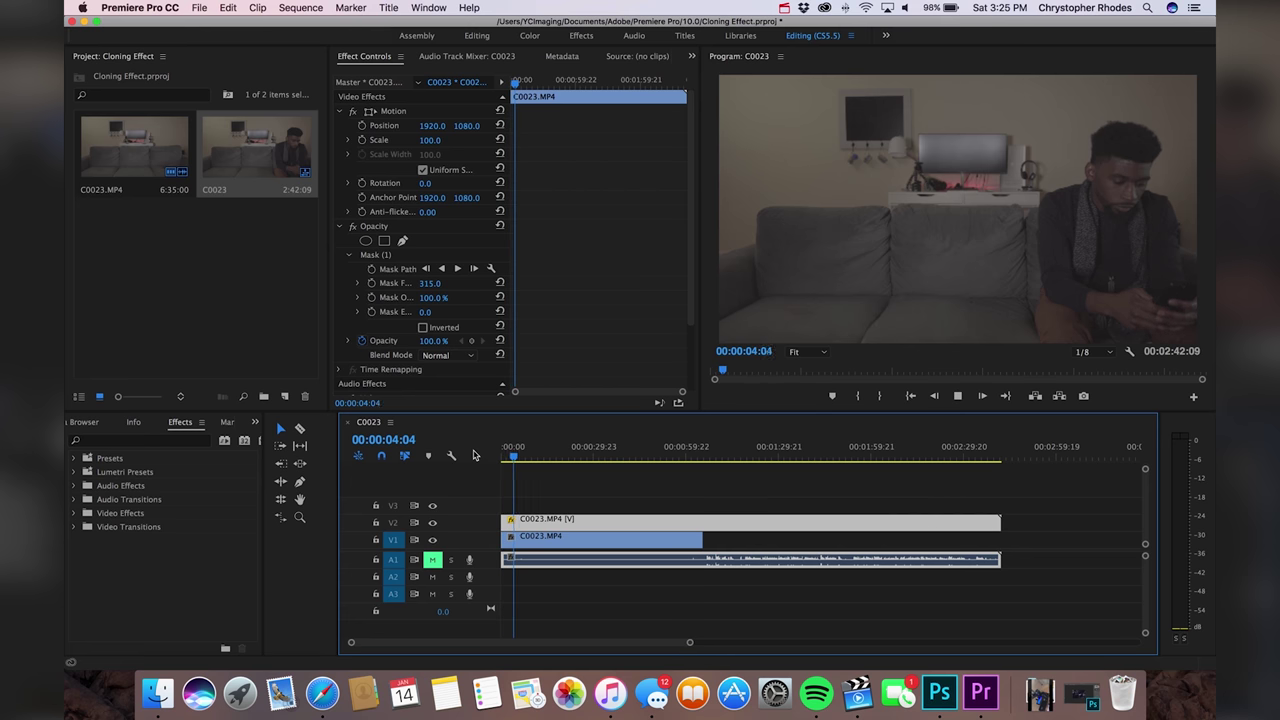
key(space)
drag(516, 454, 535, 453)
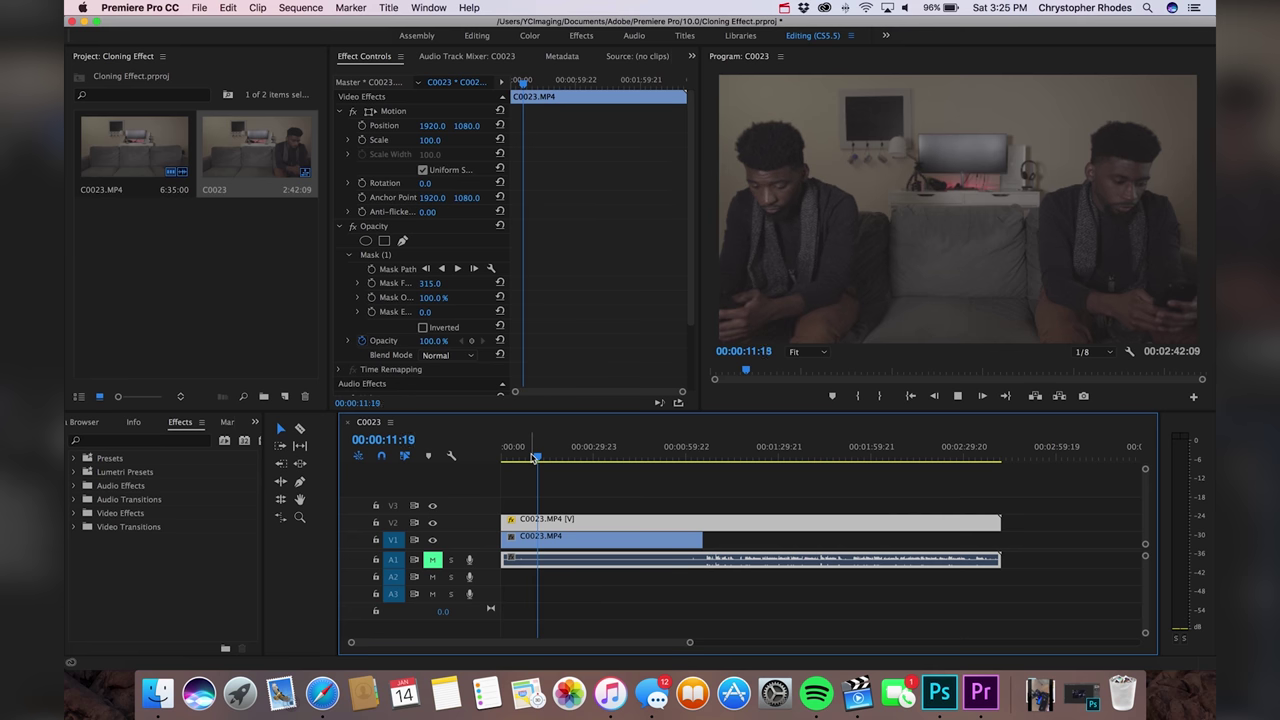
key(space)
Step: Split the V1 and V2 clips at 00:00:45:02 and delete everything after the cut
drag(543, 456, 639, 460)
key(c)
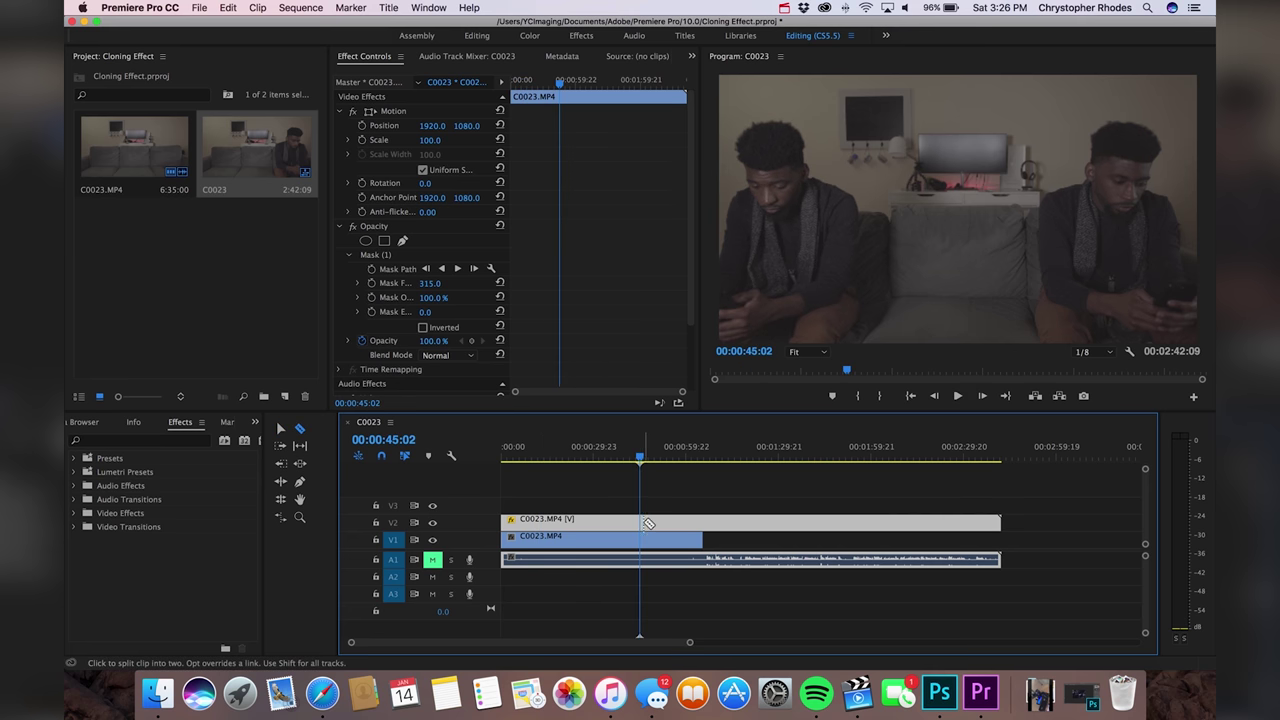
click(641, 522)
click(641, 541)
key(v)
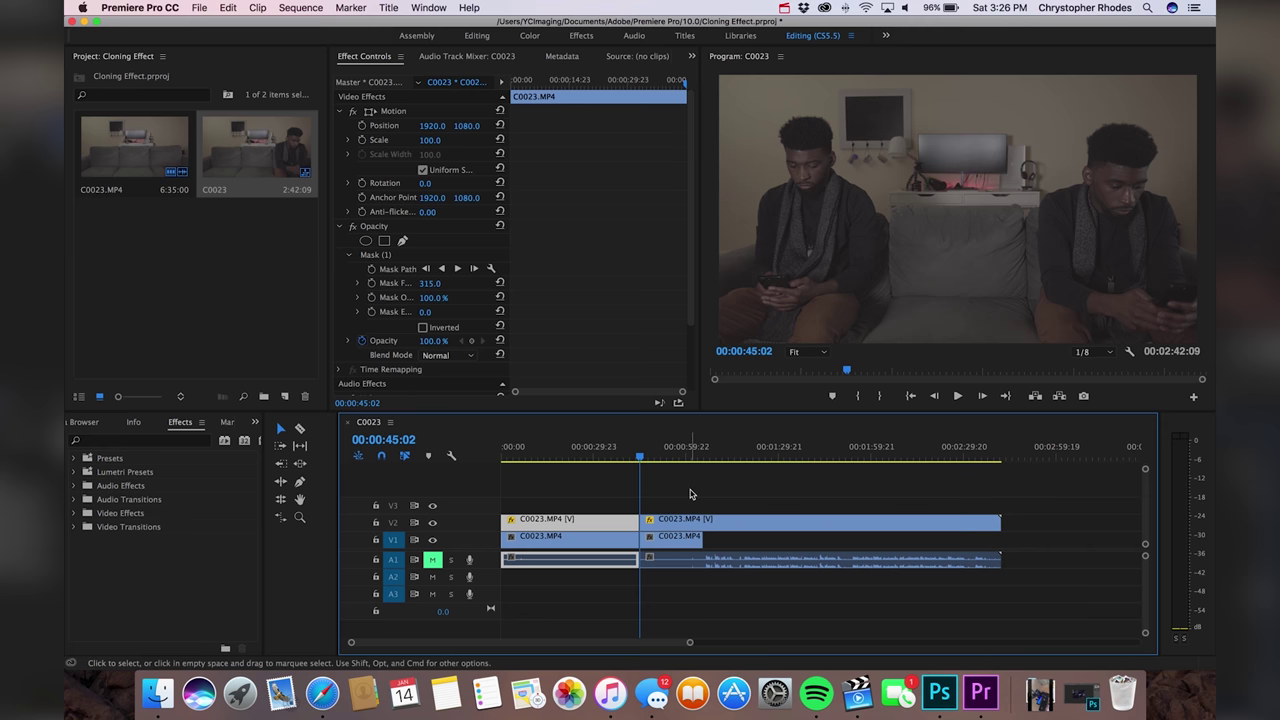
drag(690, 494, 677, 543)
key(Delete)
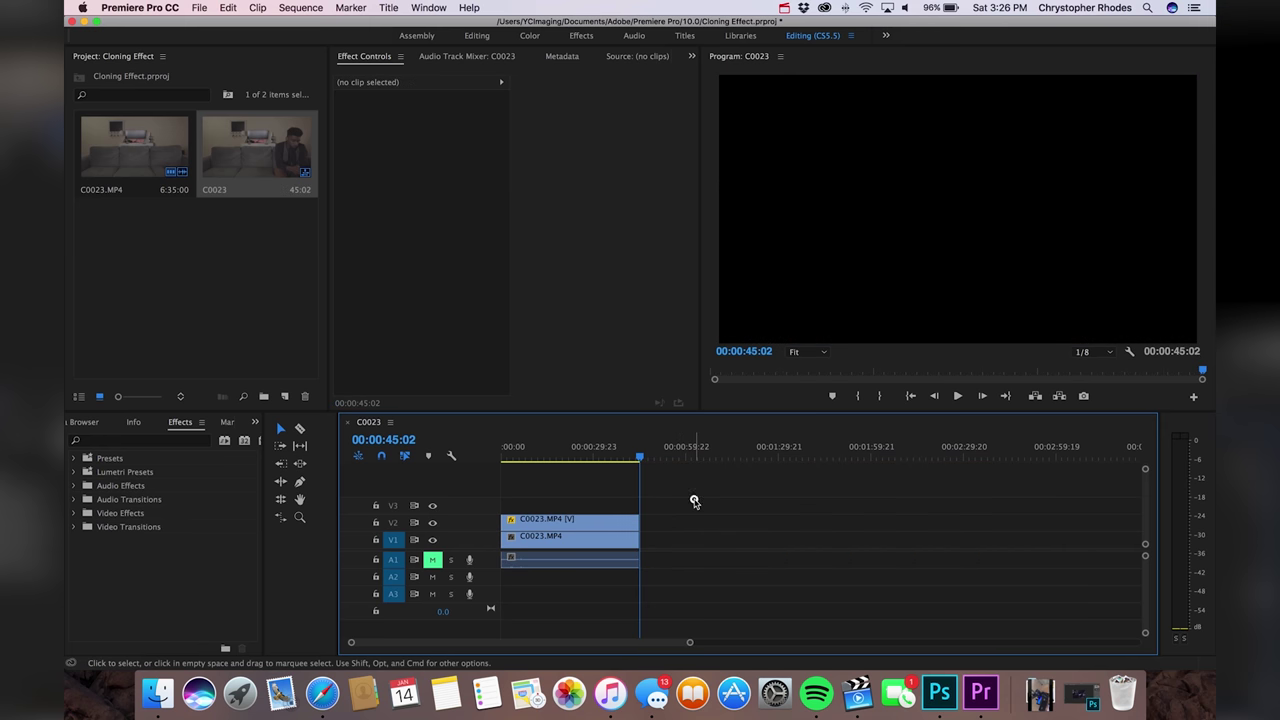
Step: Nest the stacked V1 and V2 clips with their audio into a nested sequence named "Mask nest"
drag(627, 447, 636, 452)
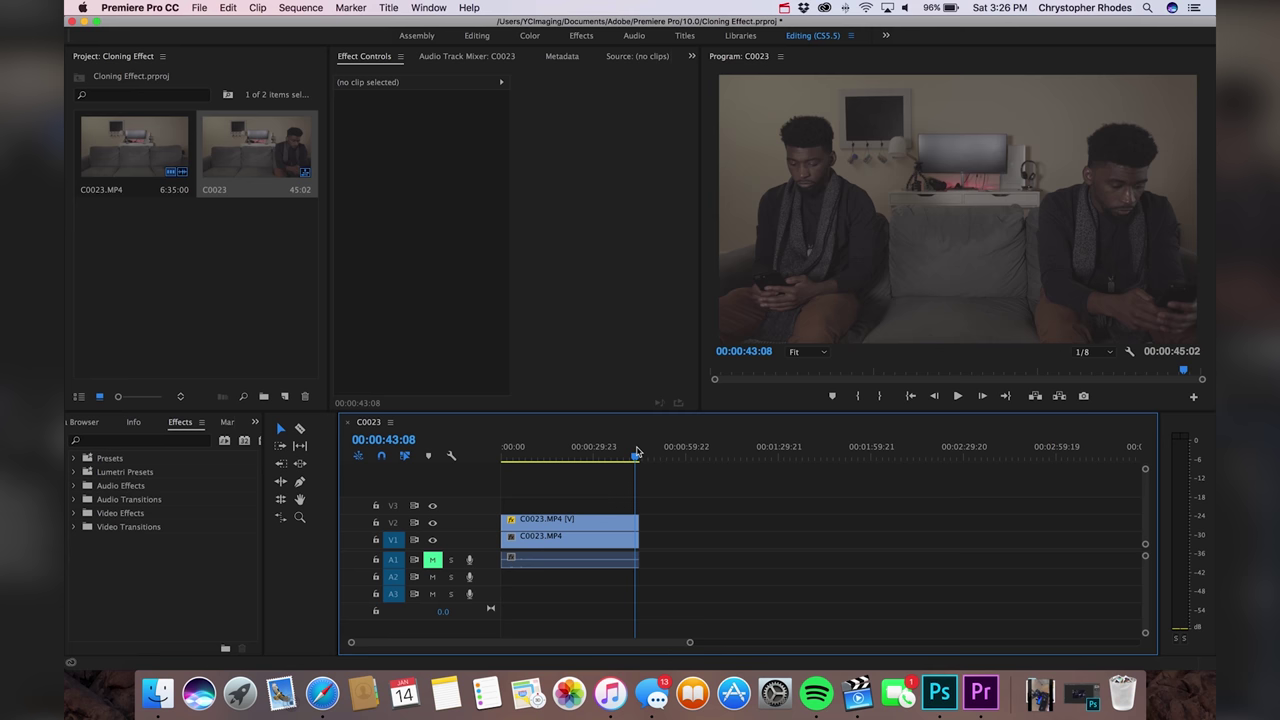
drag(664, 500, 618, 540)
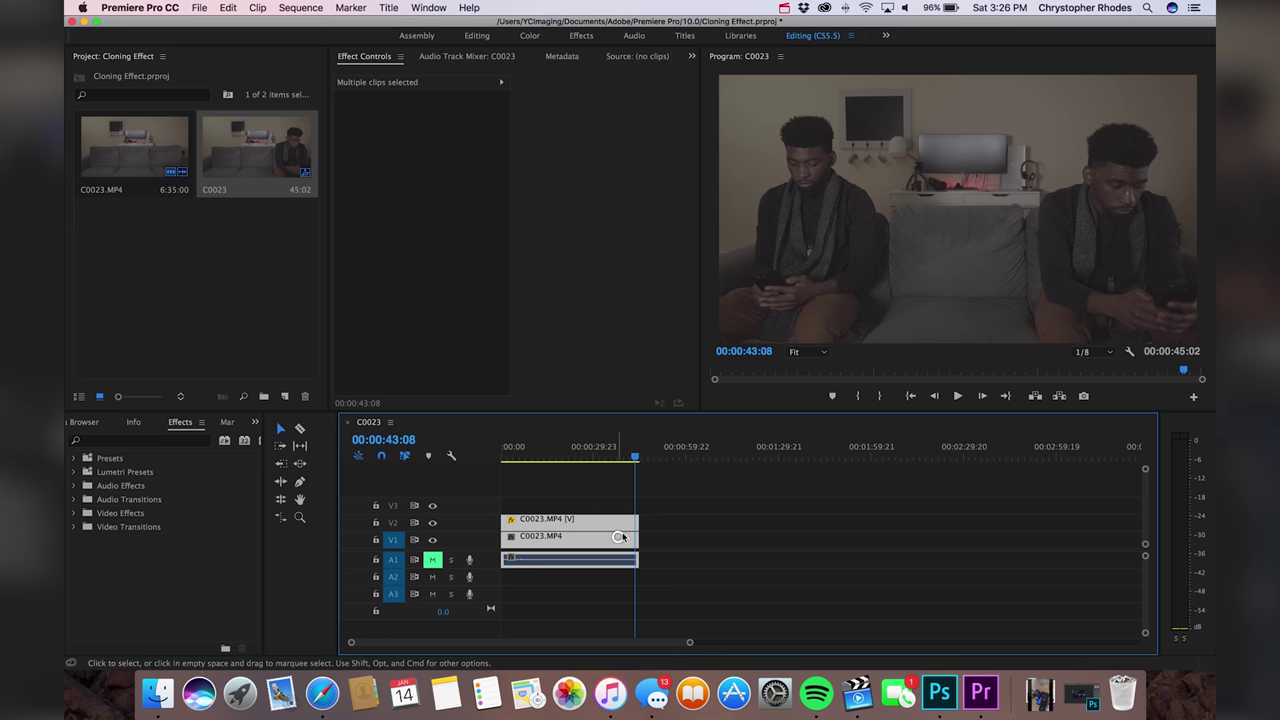
right_click(610, 518)
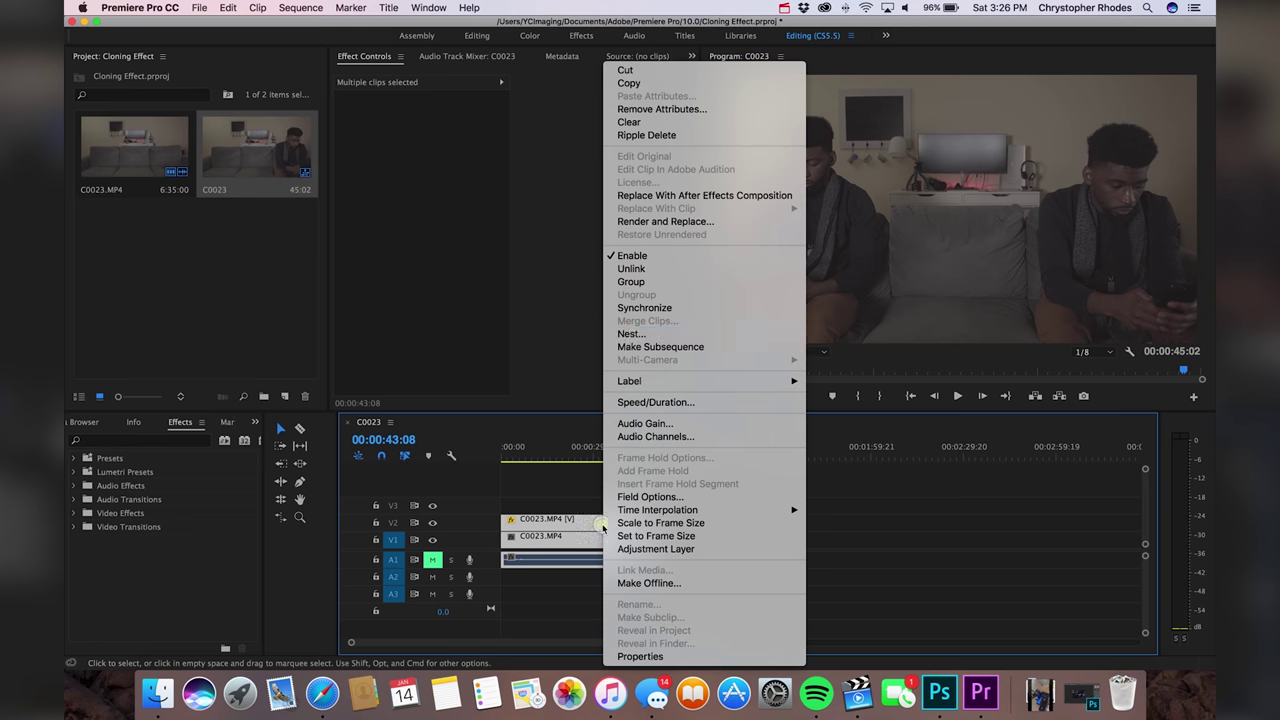
click(640, 336)
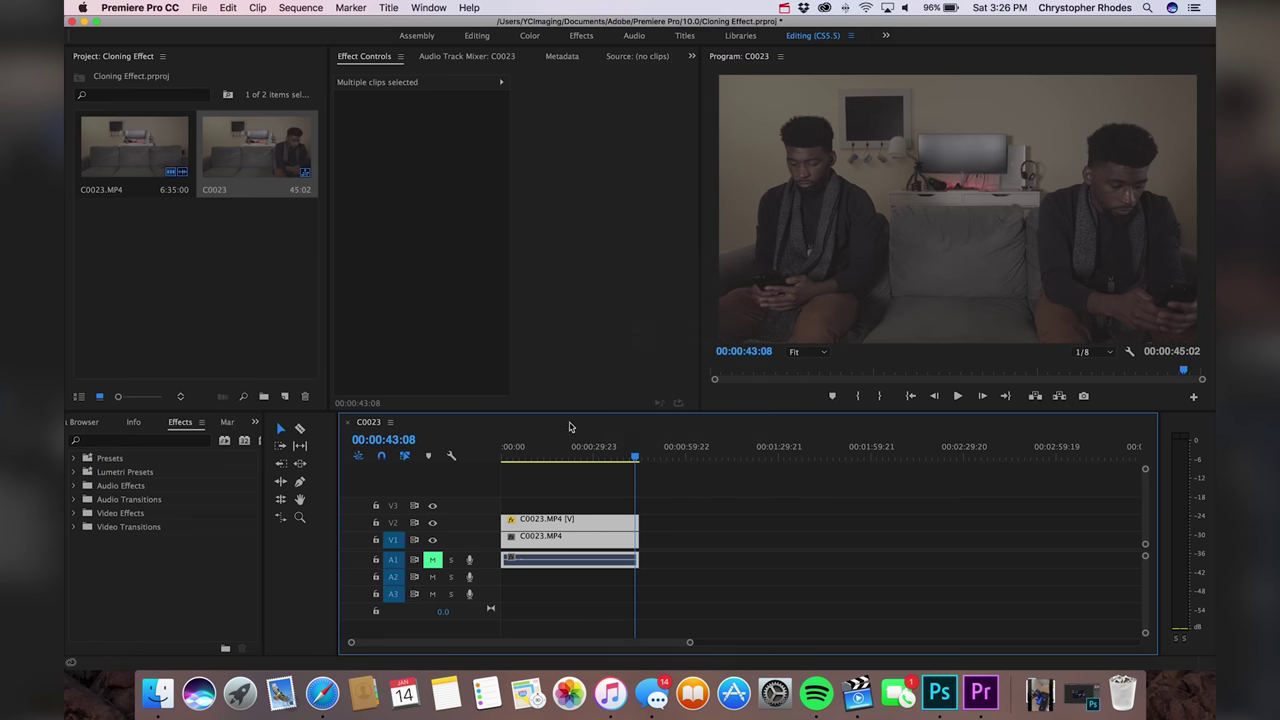
text(Mask)
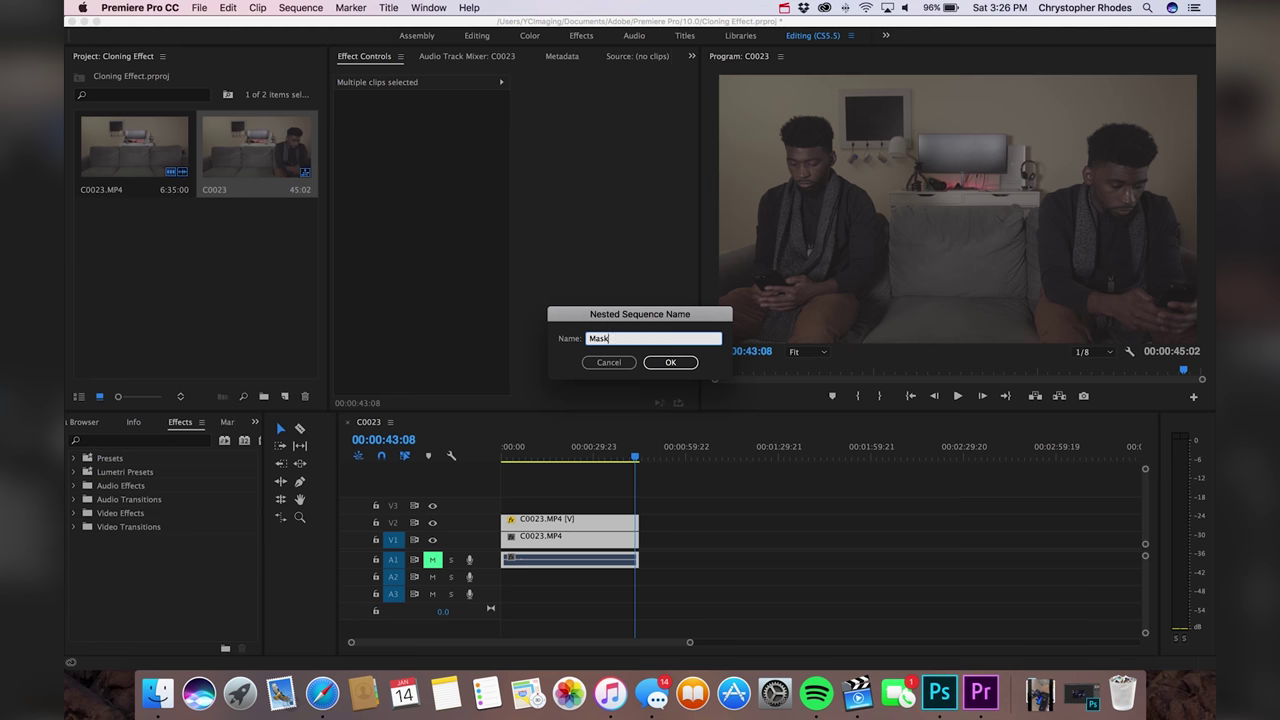
text( nest)
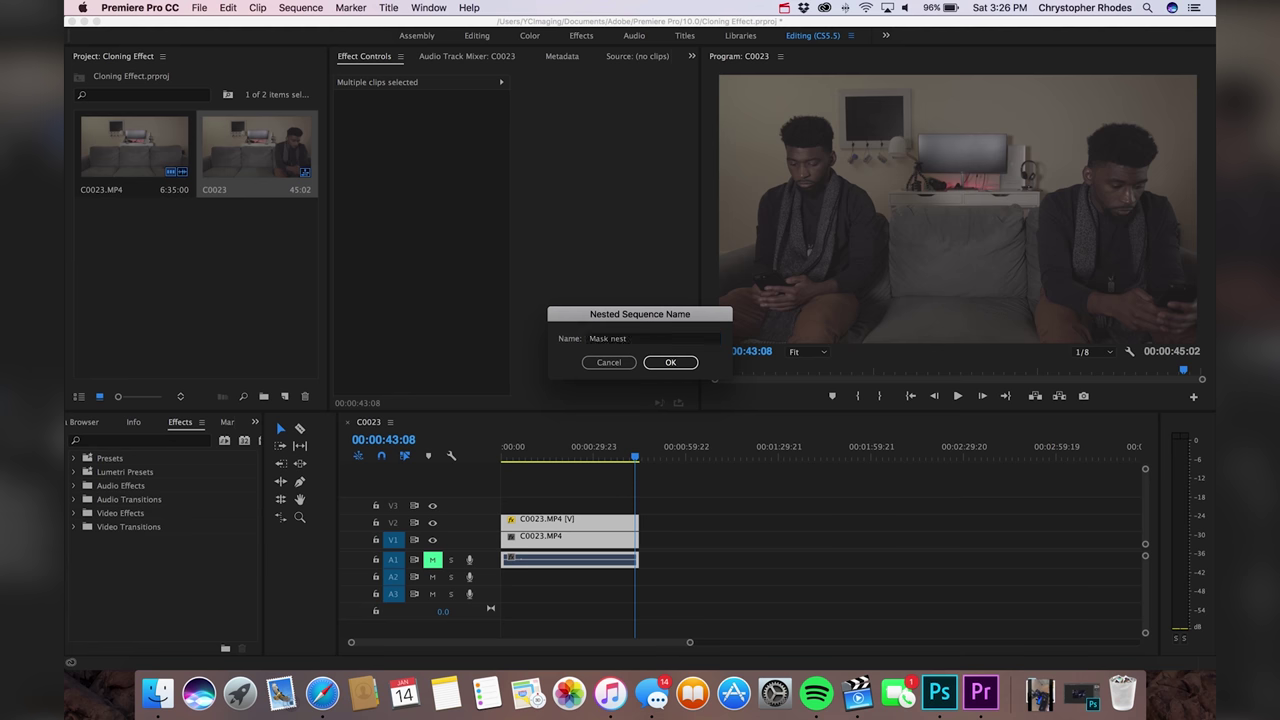
key(Return)
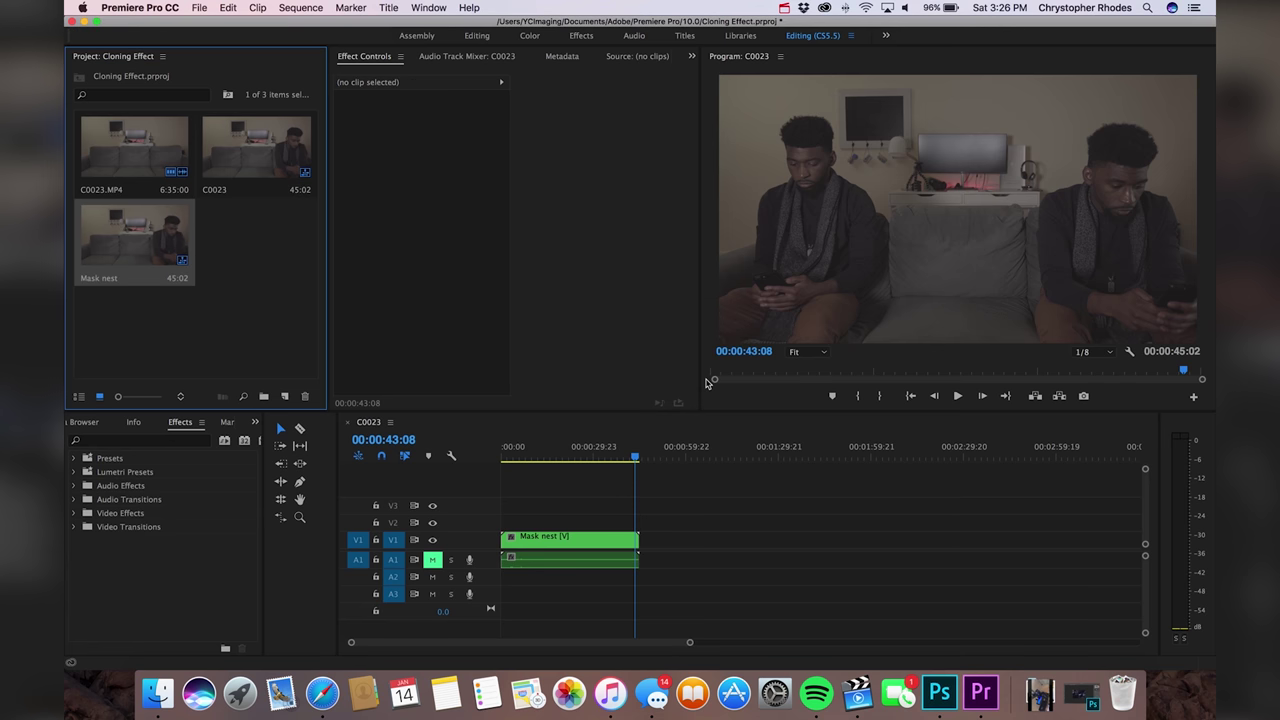
Step: Replace the Mask nest clip in the timeline with a linked After Effects composition
click(590, 539)
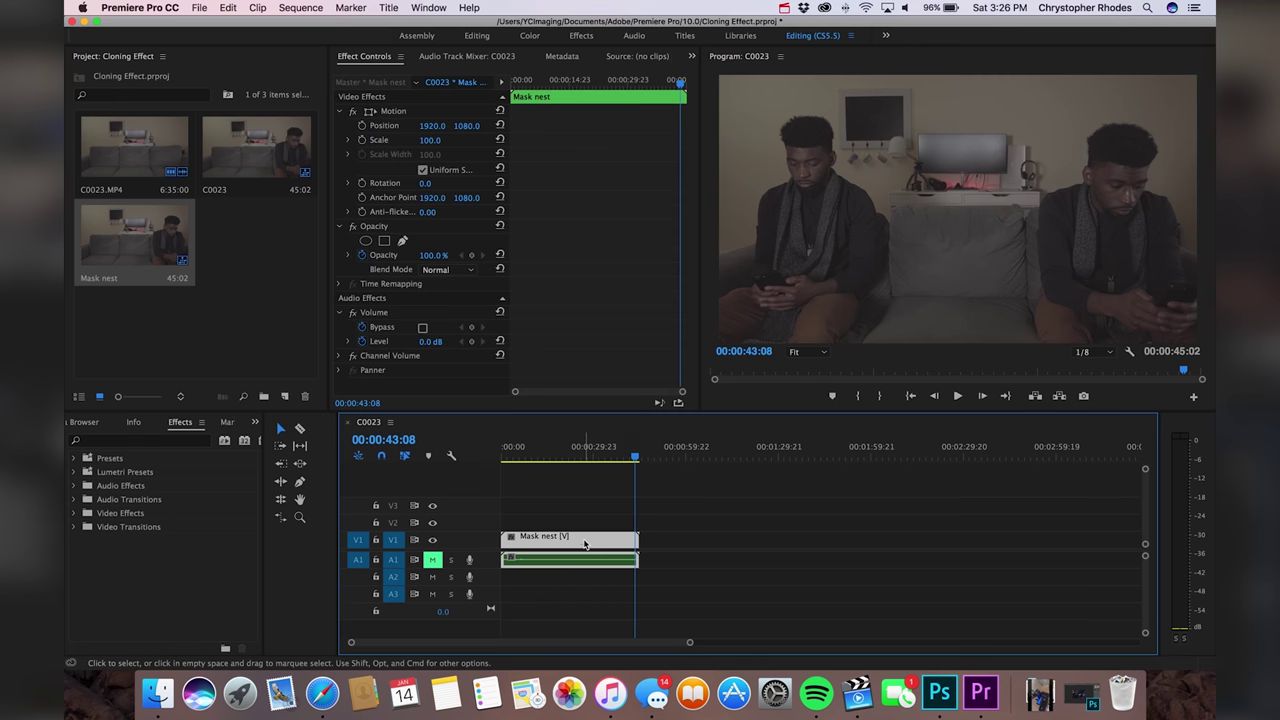
right_click(585, 543)
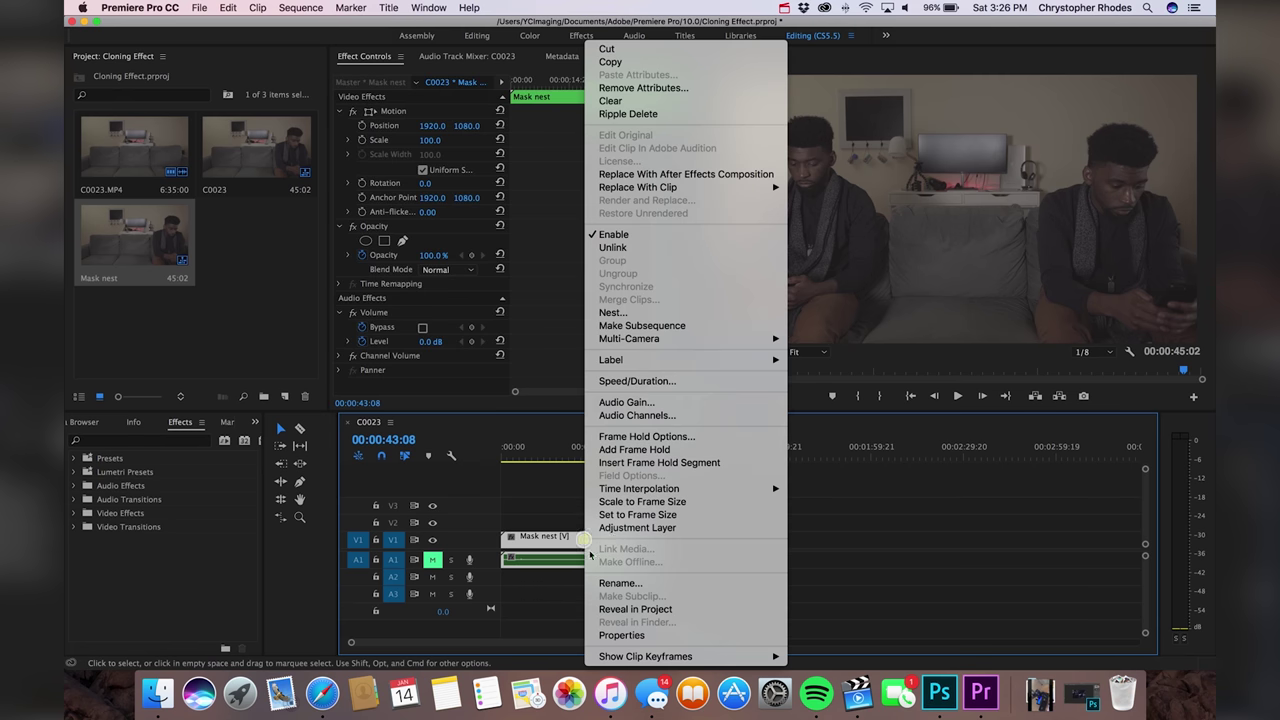
click(683, 175)
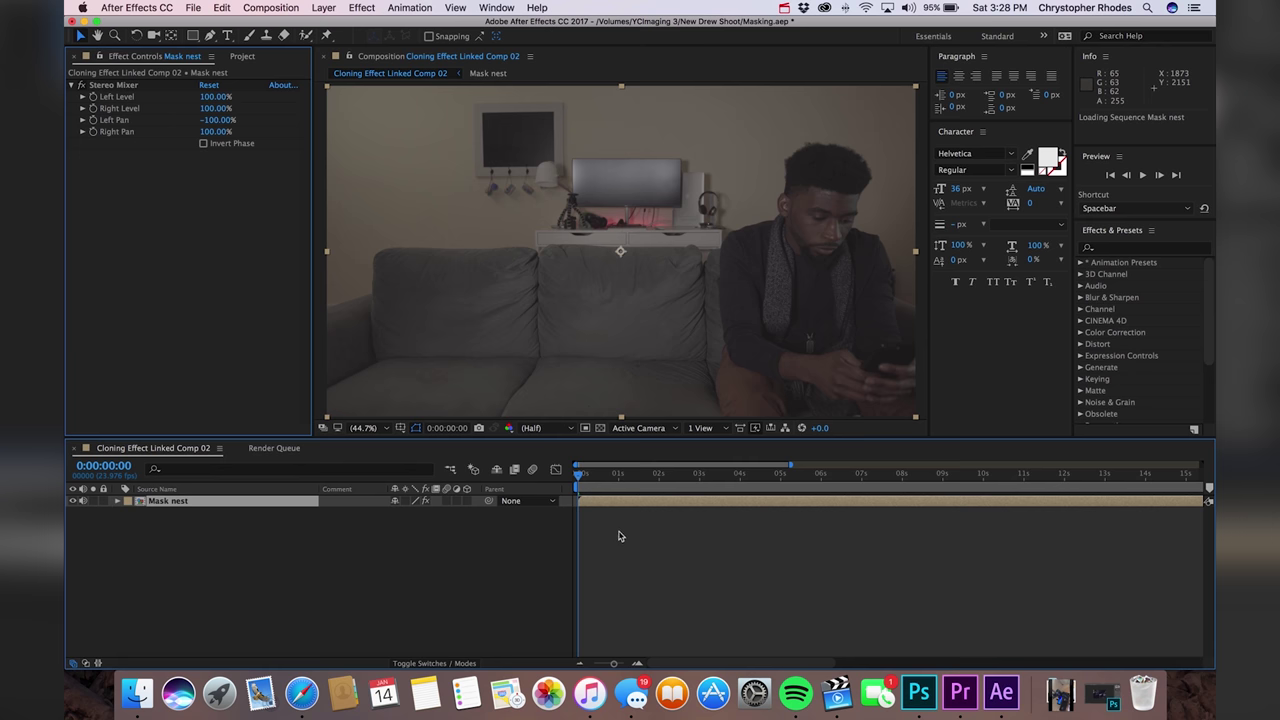
Step: In After Effects, reveal the Mask nest layer's Transform properties and set a Position keyframe at 0:00:00:00
drag(586, 477, 554, 474)
click(117, 501)
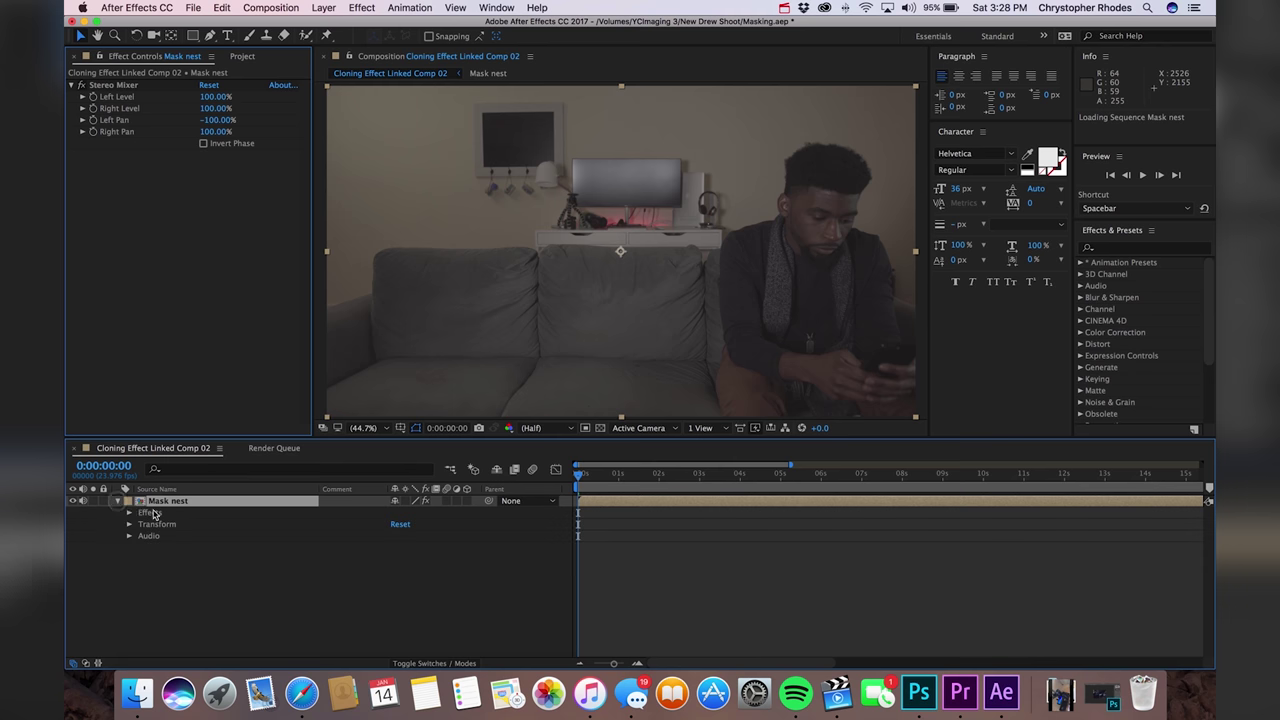
click(129, 524)
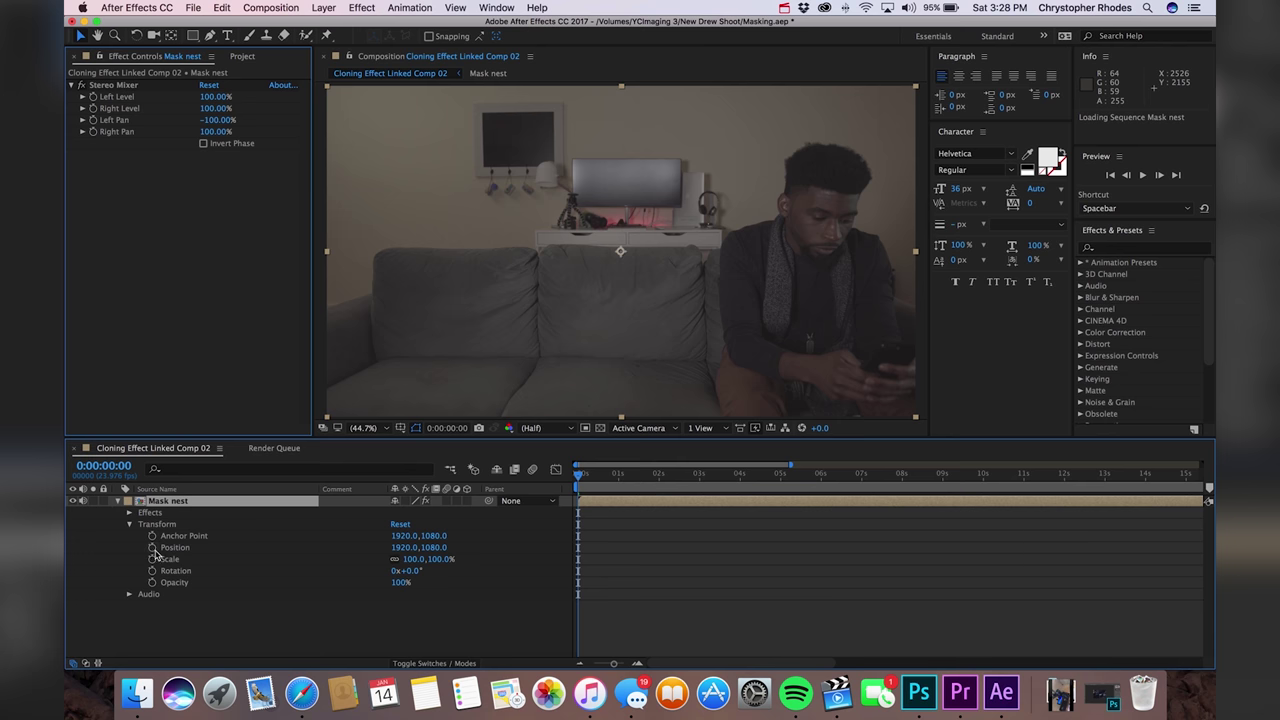
click(152, 547)
Step: Add a second Position keyframe to the Mask nest layer at 0:00:42:20, near the end of the composition
click(958, 474)
click(1049, 474)
scroll(1006, 551, right, 5)
key(minus)
key(minus)
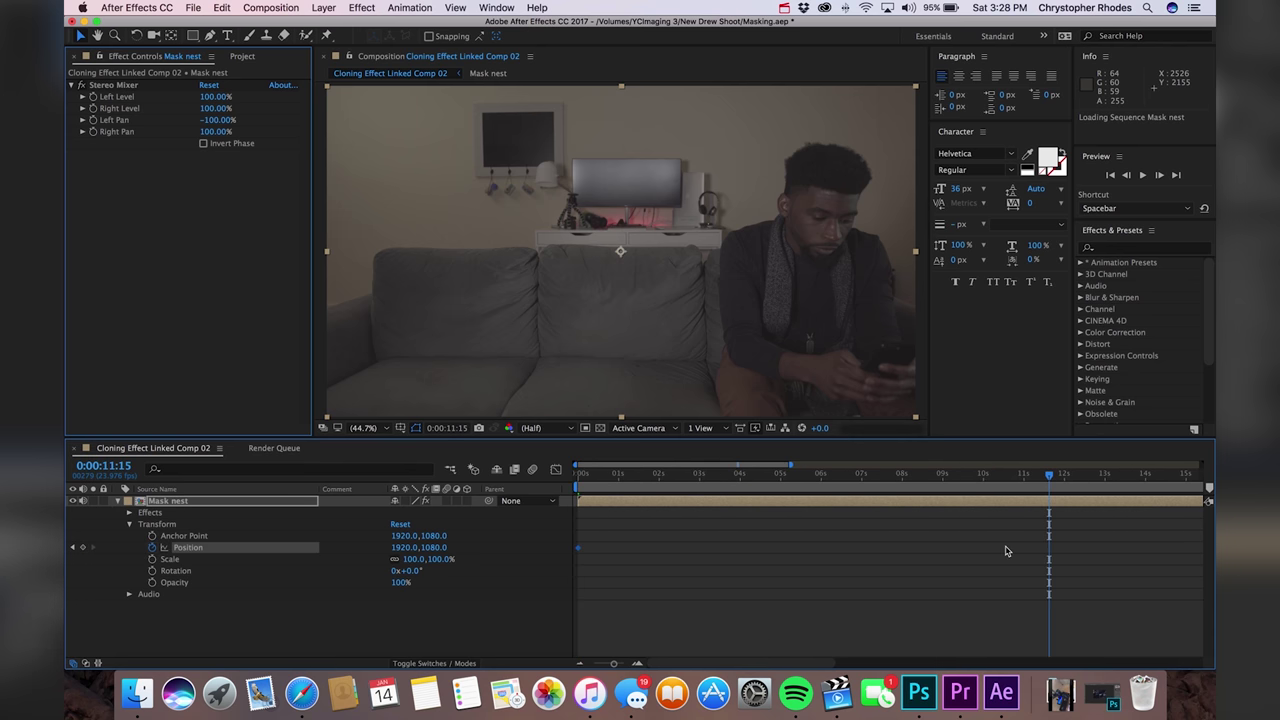
key(super+minus)
key(super+minus)
click(1006, 551)
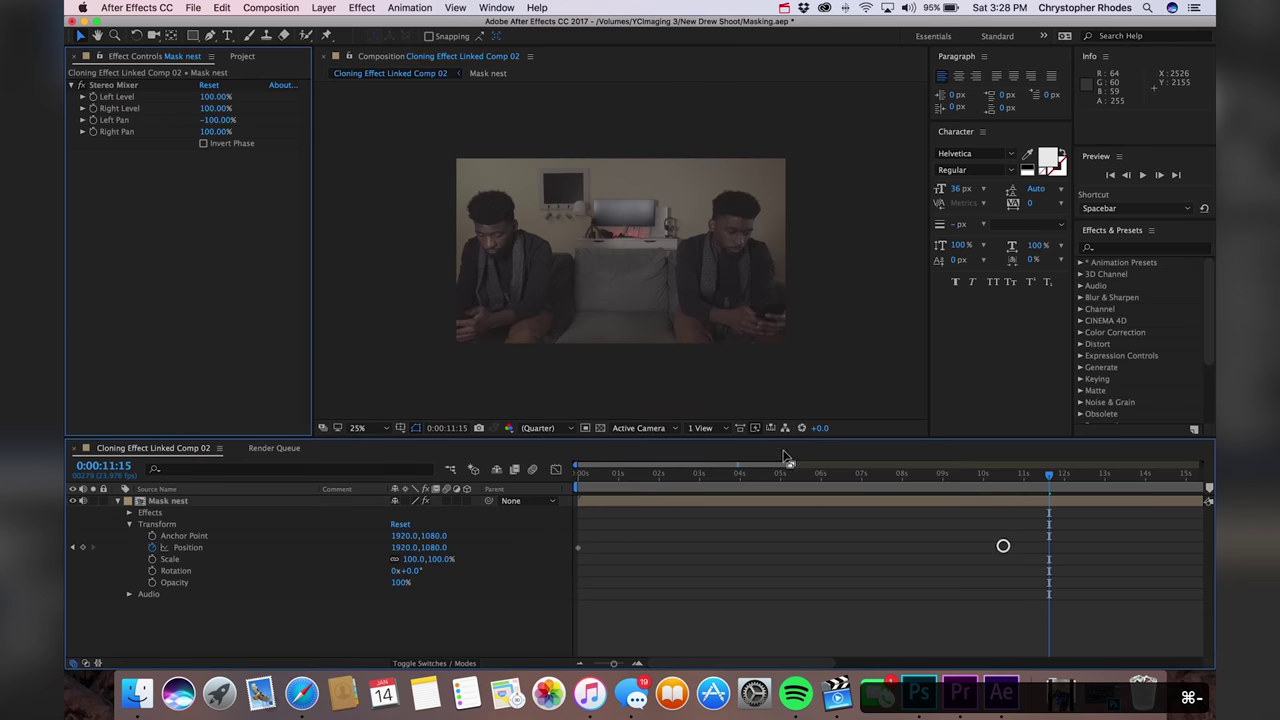
click(357, 428)
click(382, 445)
scroll(800, 565, right, 10)
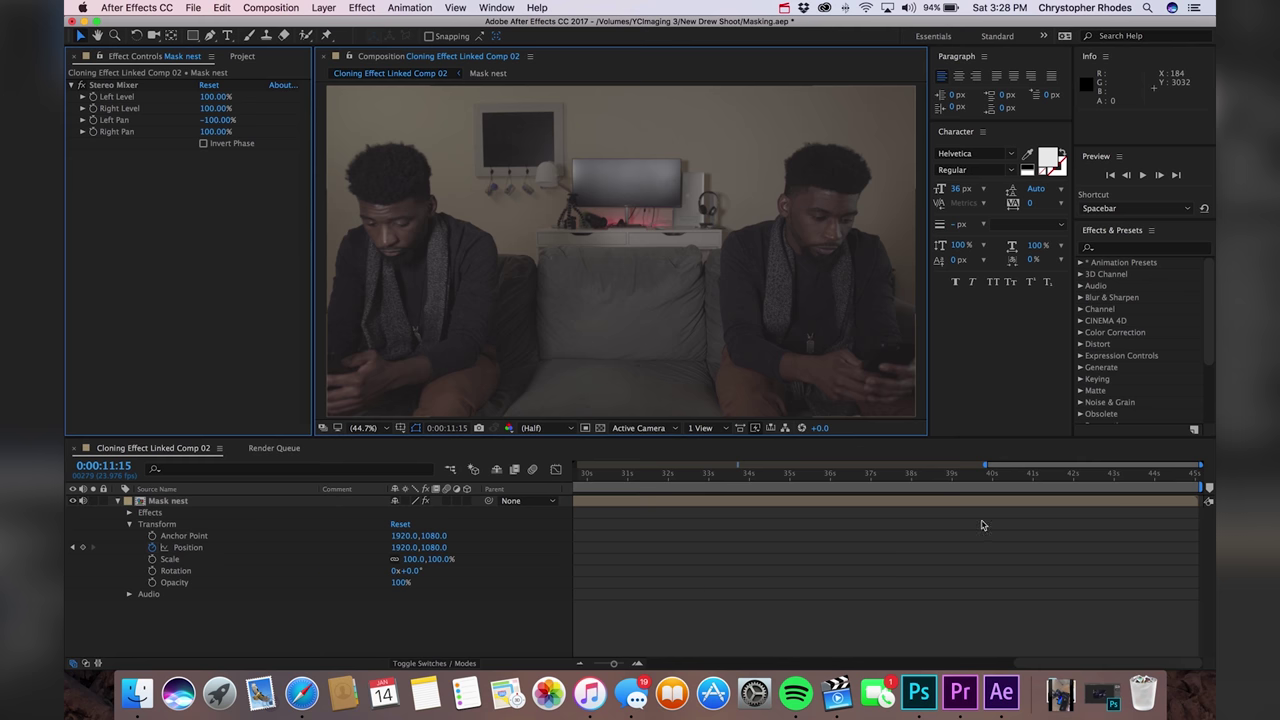
click(1107, 474)
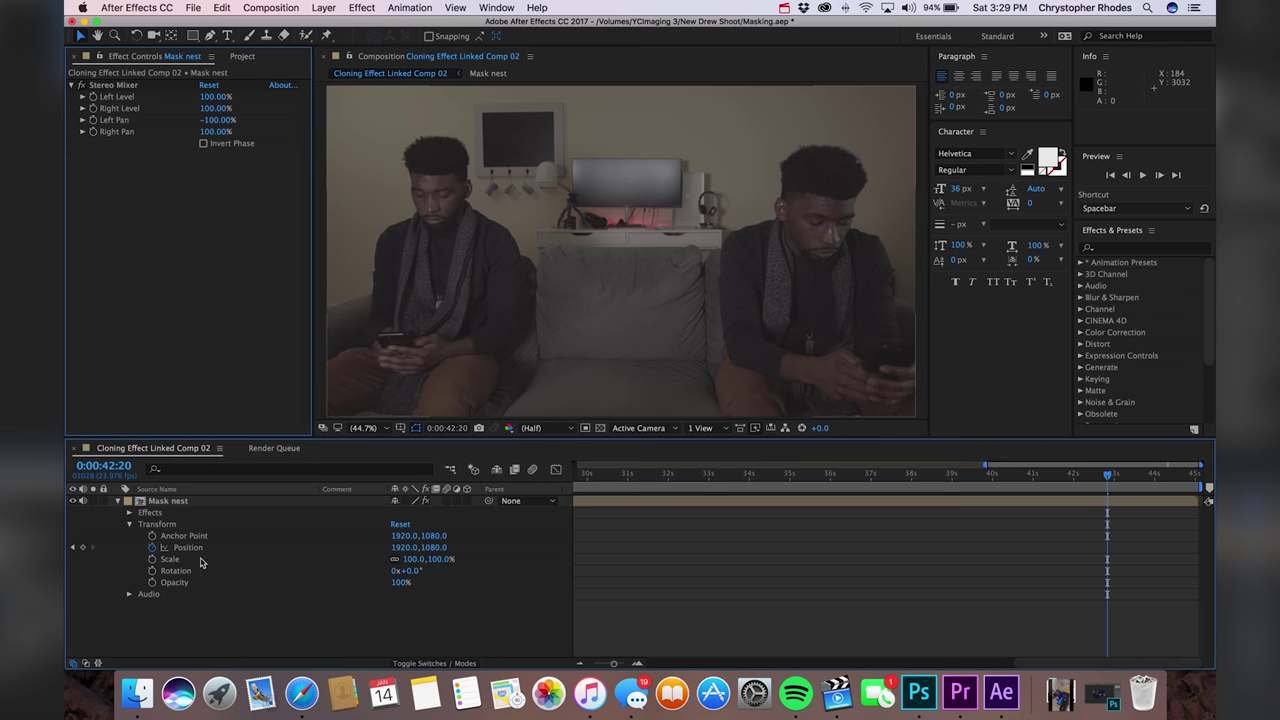
click(83, 548)
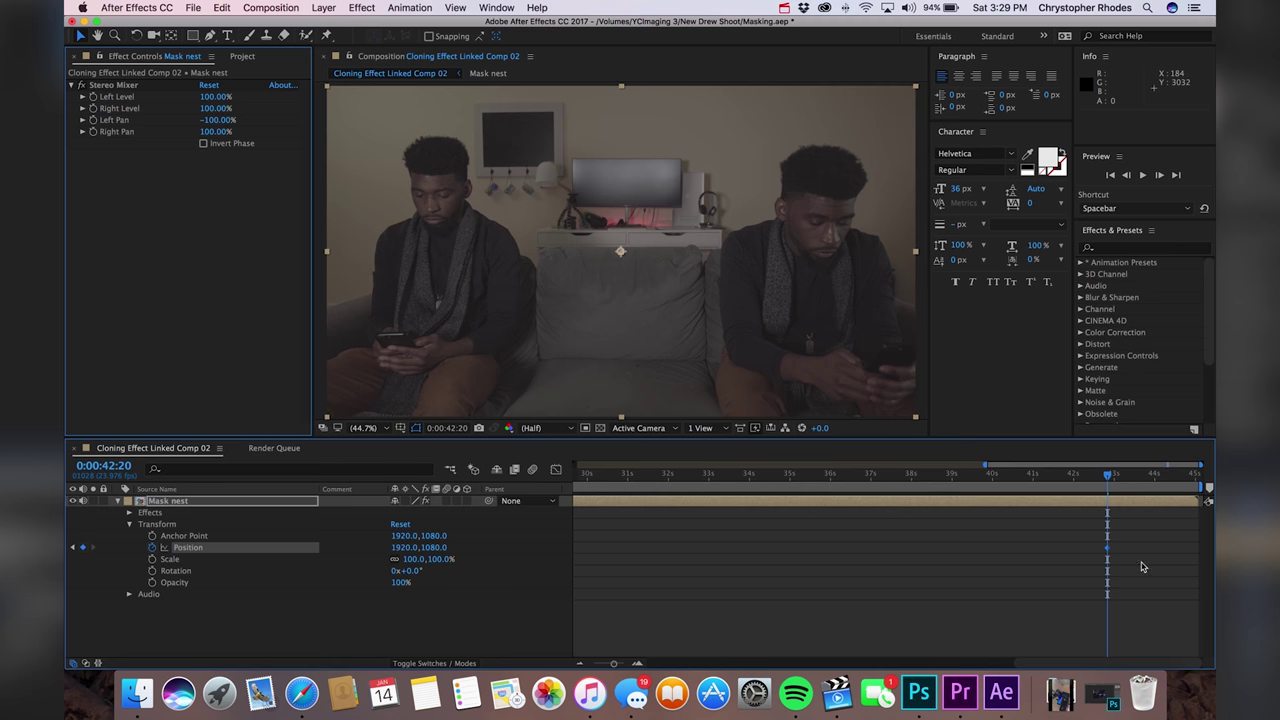
Step: Select both Position keyframes and apply the Wiggle – position behavior preset to the Mask nest layer
mouse_move(614, 665)
mouse_down()
mouse_move(625, 665)
mouse_move(594, 665)
mouse_up()
click(808, 548)
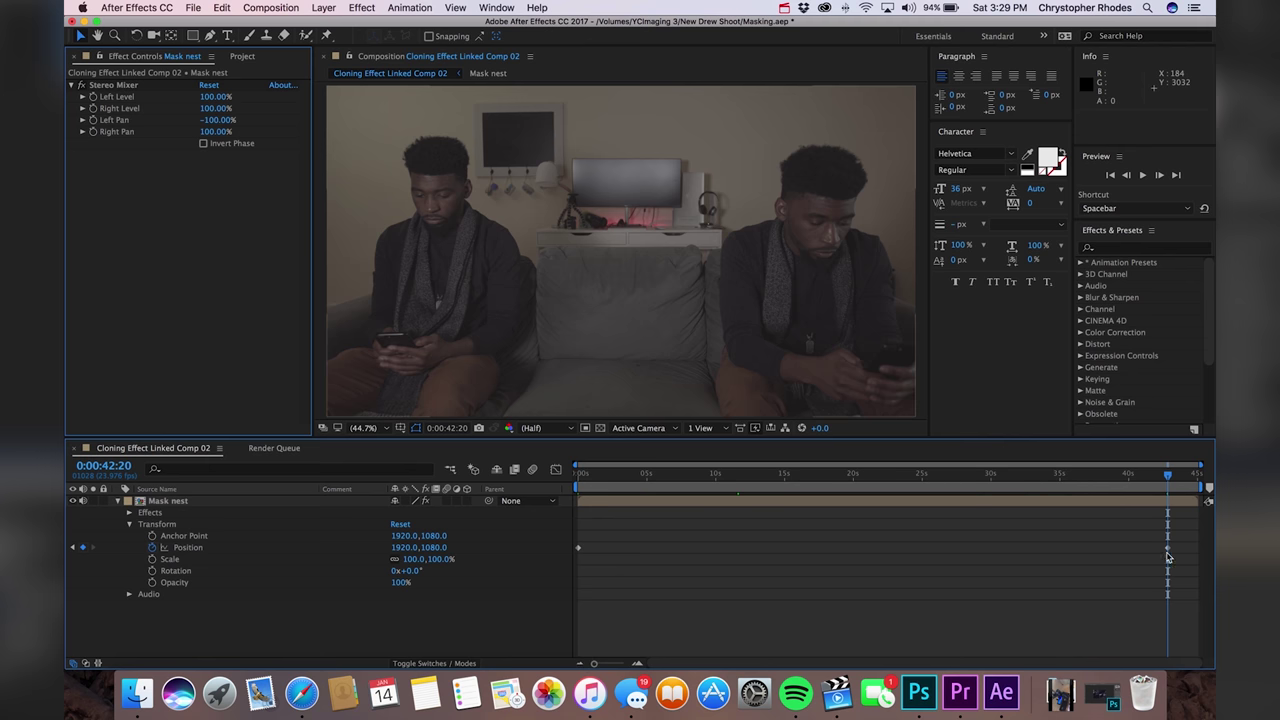
drag(1177, 545, 575, 551)
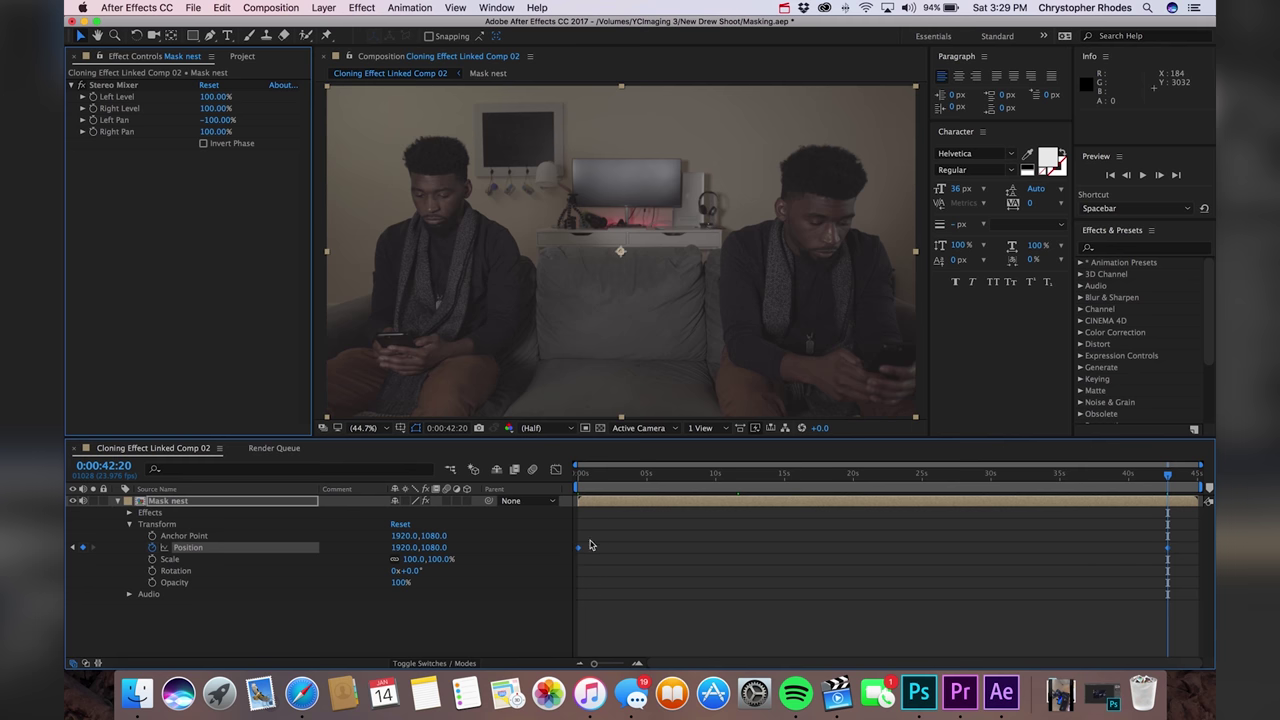
click(1121, 251)
text(w)
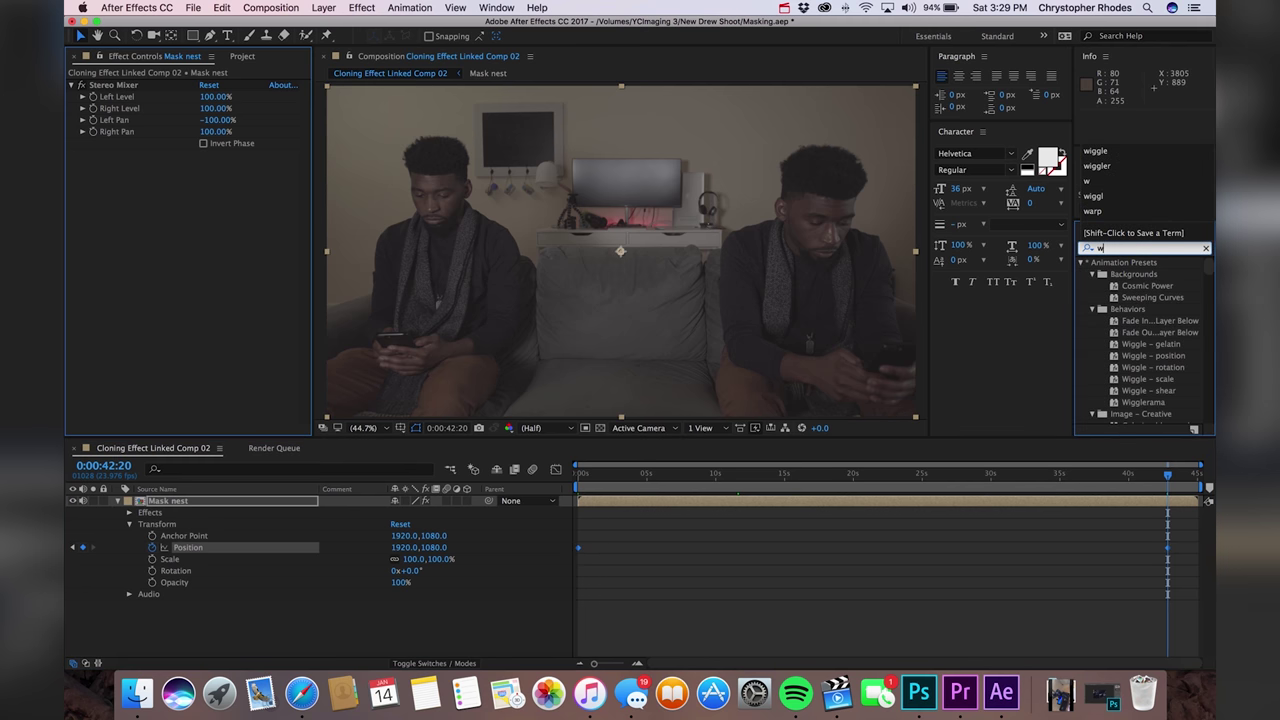
text(iggle)
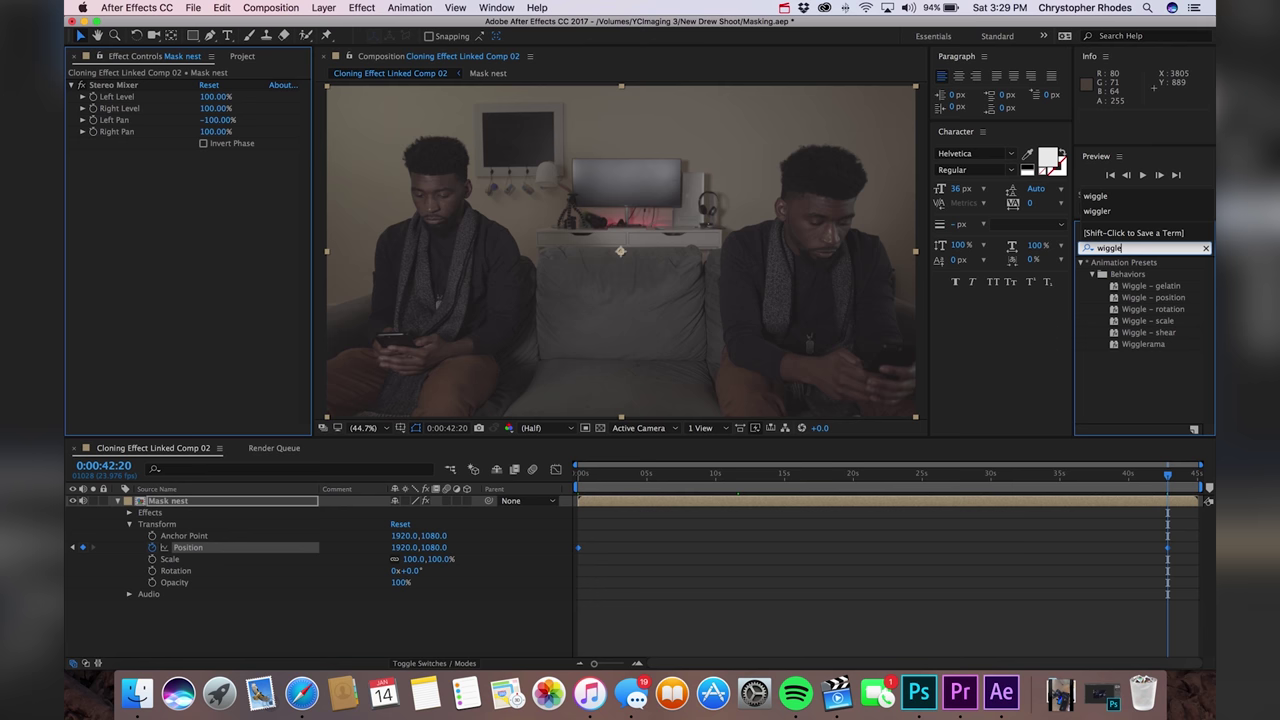
key(Return)
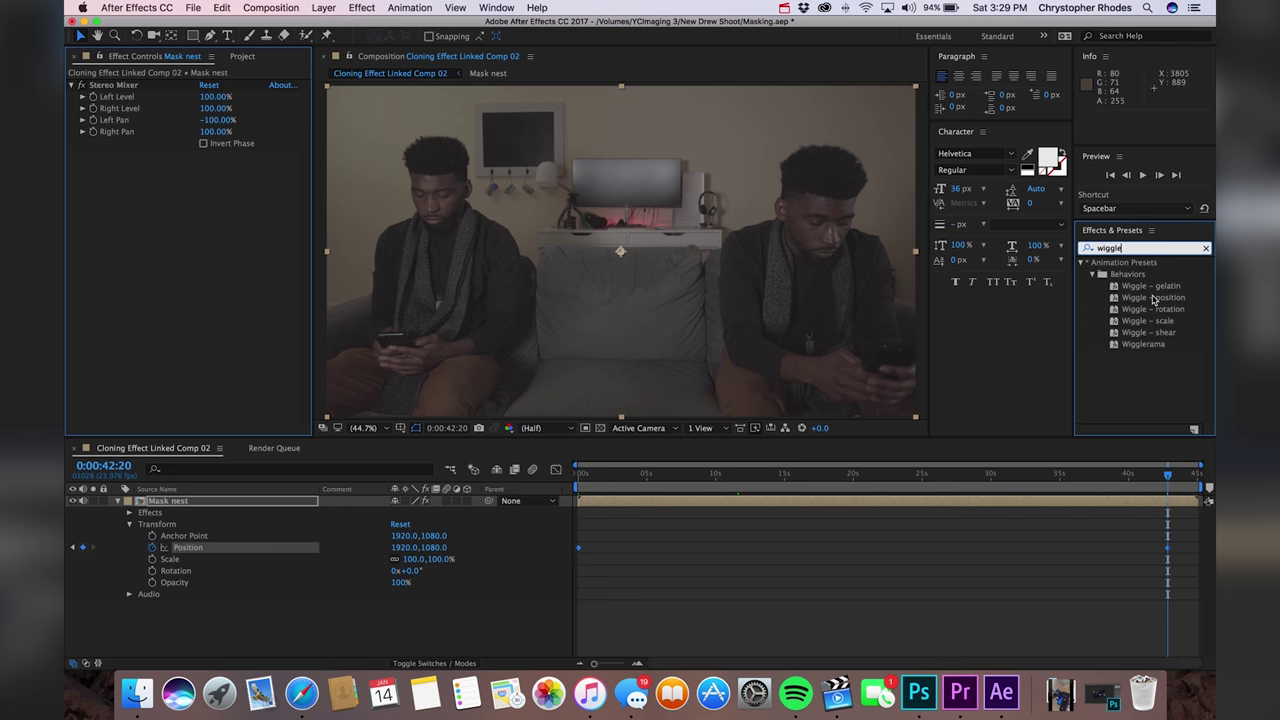
drag(1157, 300, 815, 501)
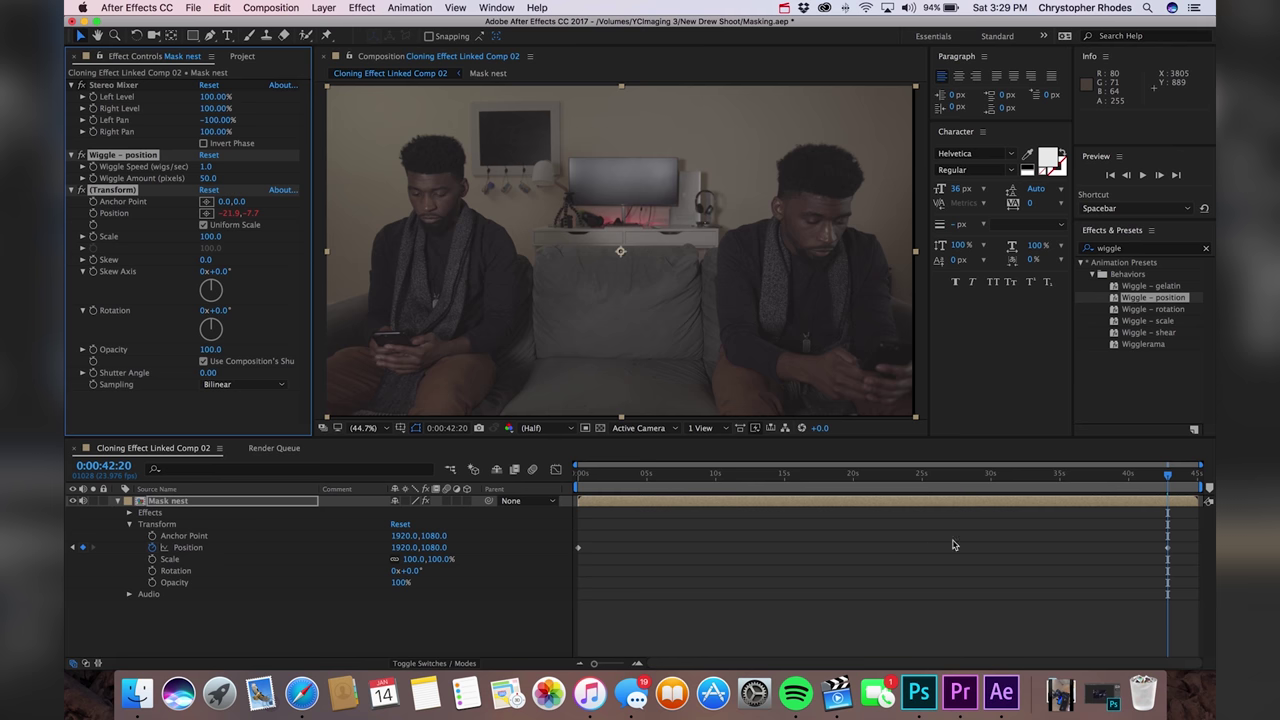
Step: Return to the start of the composition and set the Wiggle Amount to 200 pixels
click(1100, 524)
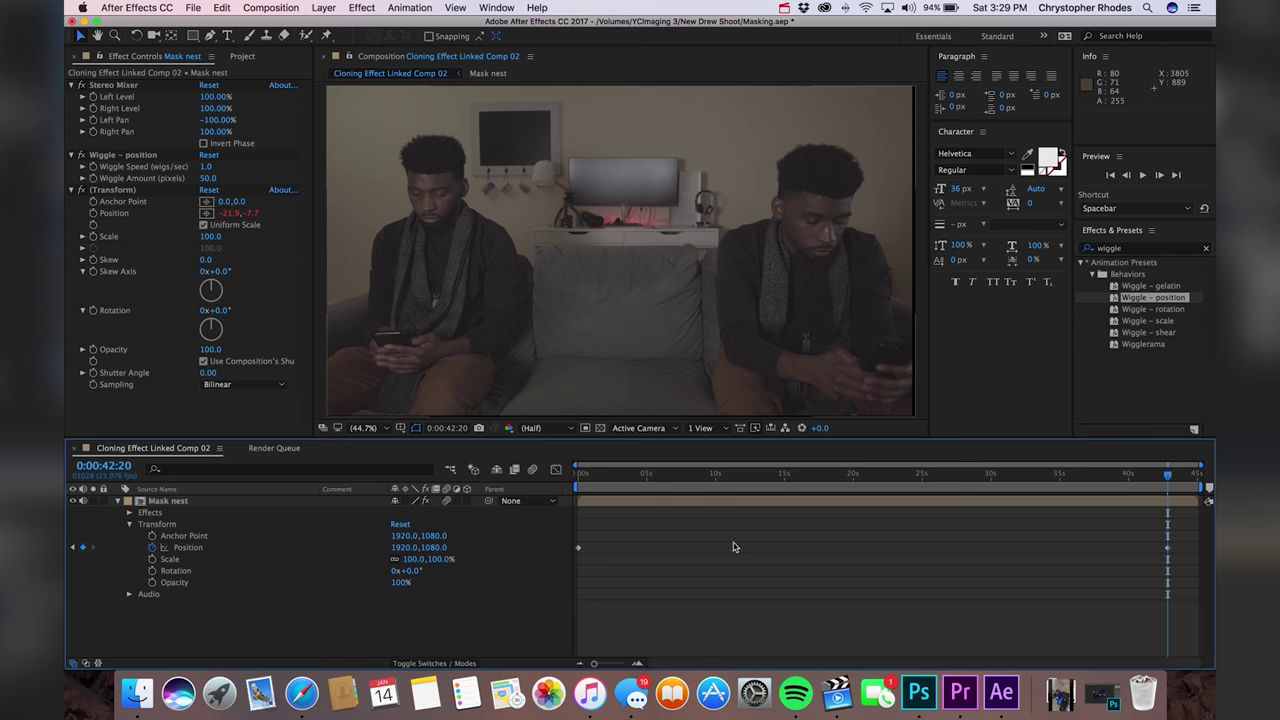
drag(588, 477, 578, 477)
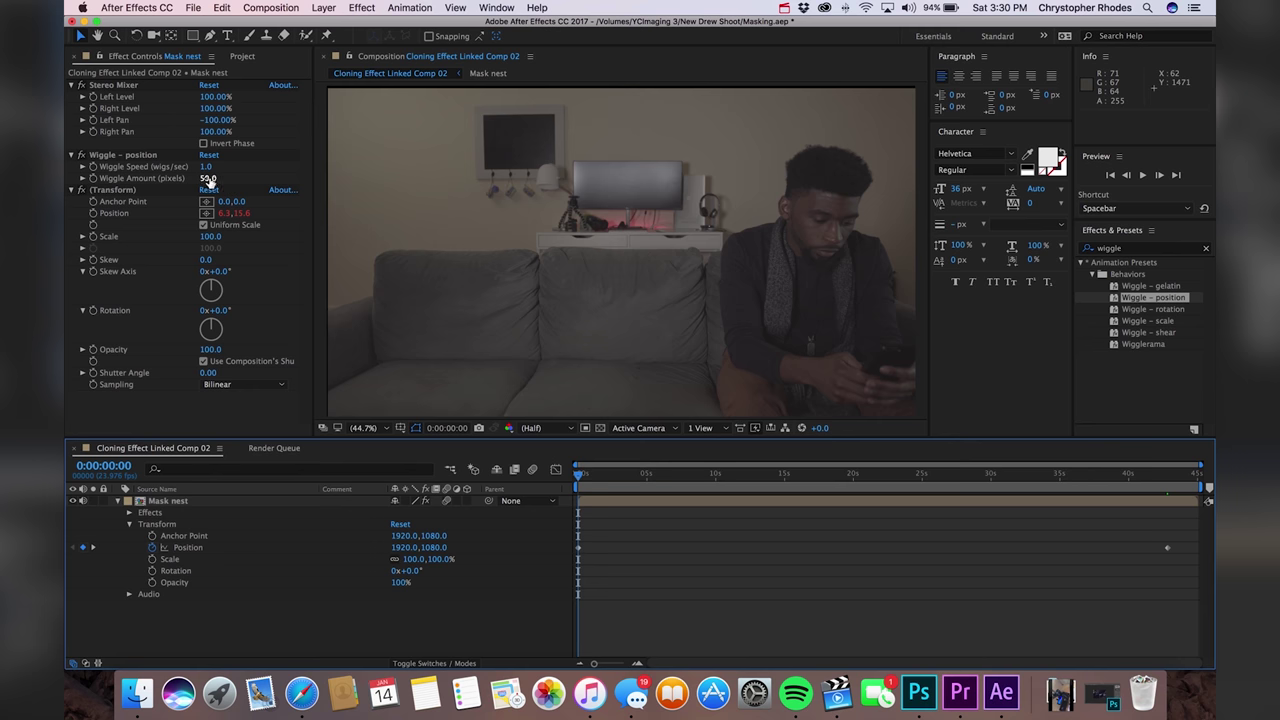
drag(206, 178, 306, 177)
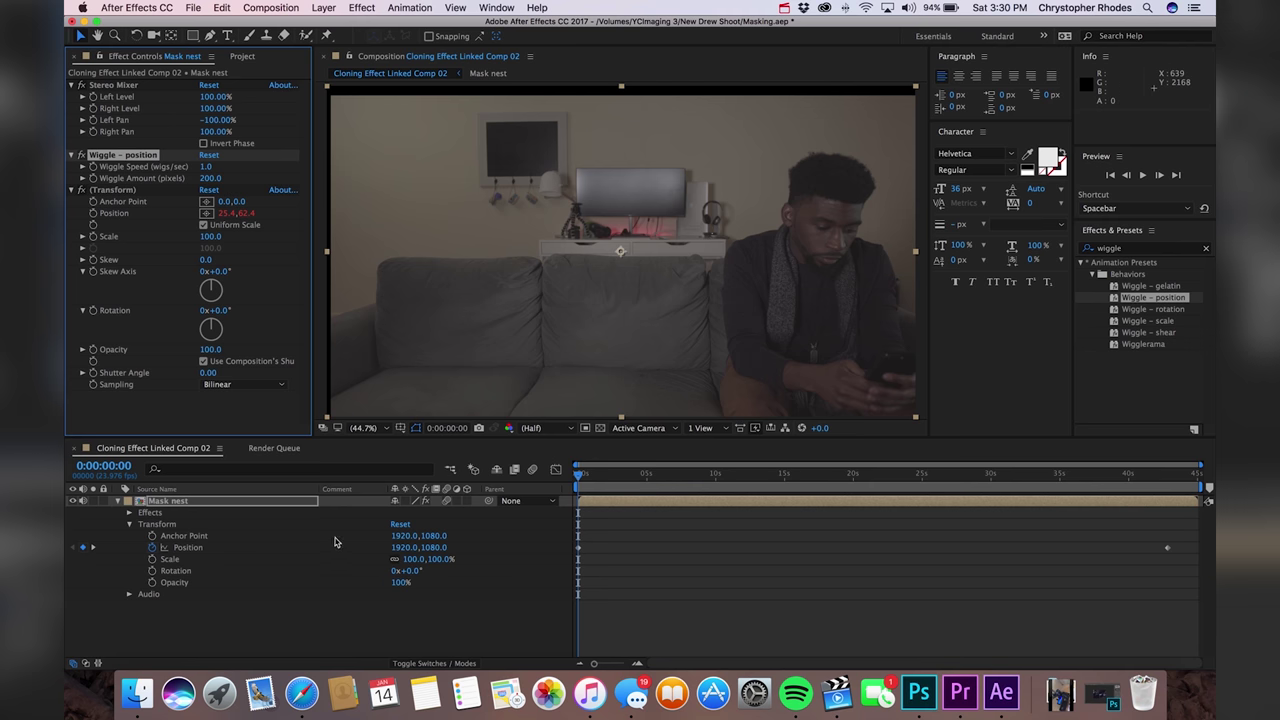
Step: Scale the Mask nest layer to 109% to cover the exposed edges, and preview the movement from the start
drag(412, 559, 531, 549)
mouse_move(579, 476)
mouse_down()
mouse_move(597, 478)
mouse_move(565, 479)
mouse_up()
click(1143, 177)
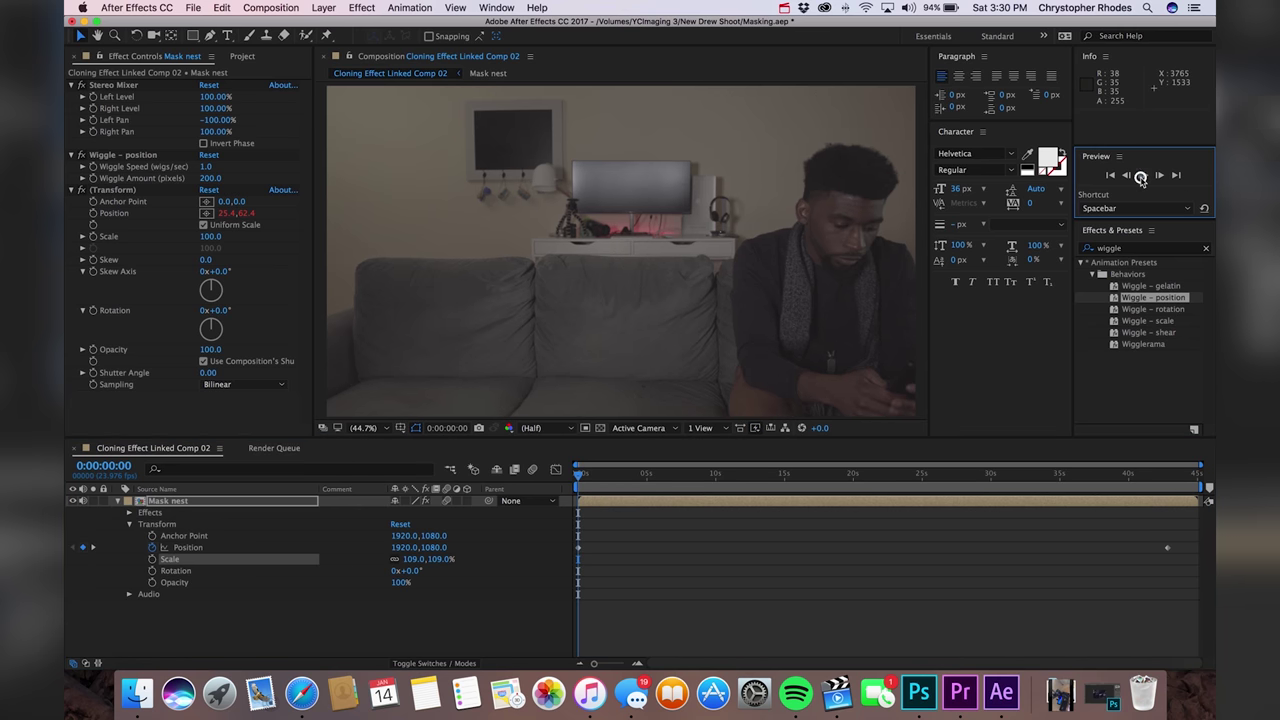
click(1143, 177)
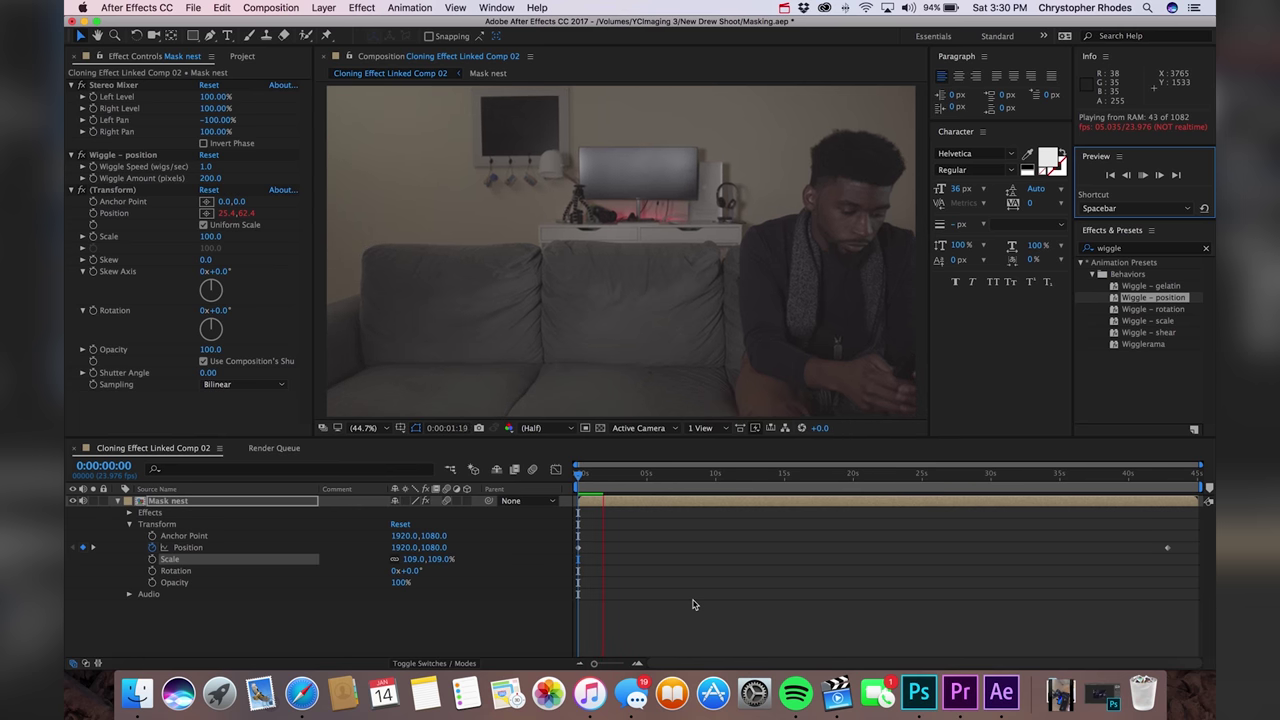
Step: Set the Wiggle Amount to 145 pixels and preview the composition again from the start
click(208, 176)
drag(205, 177, 181, 174)
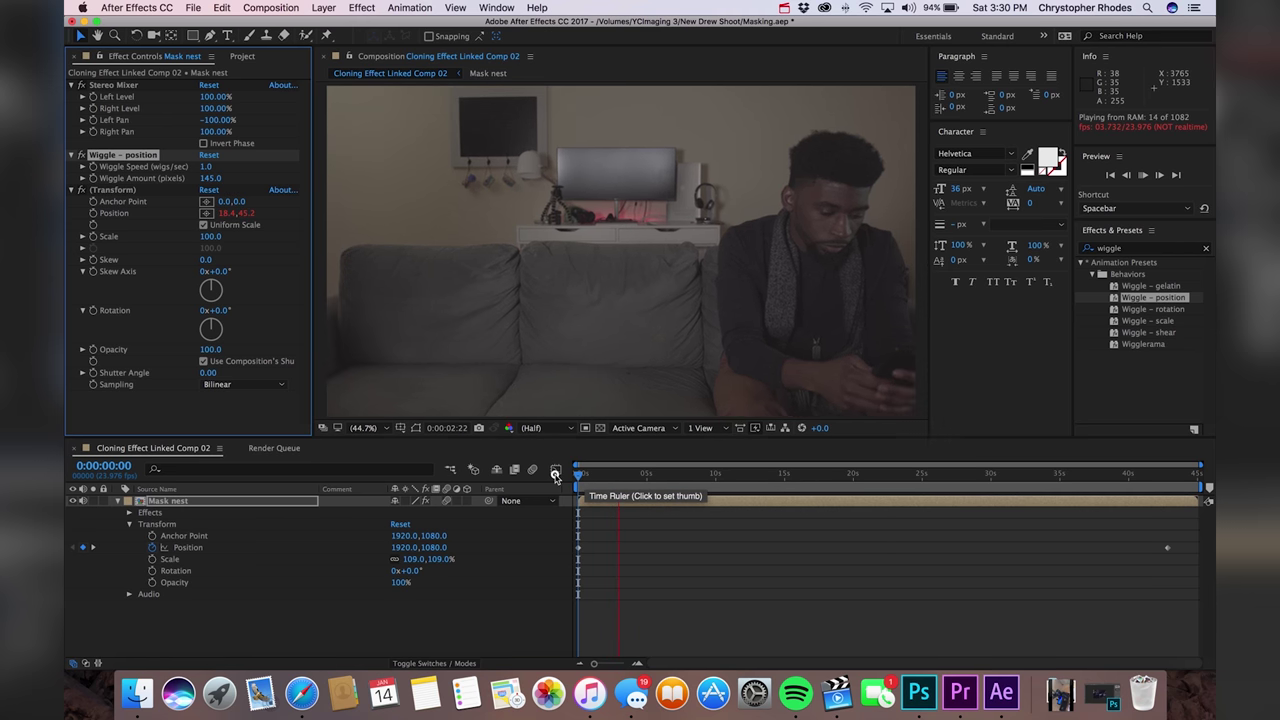
click(555, 477)
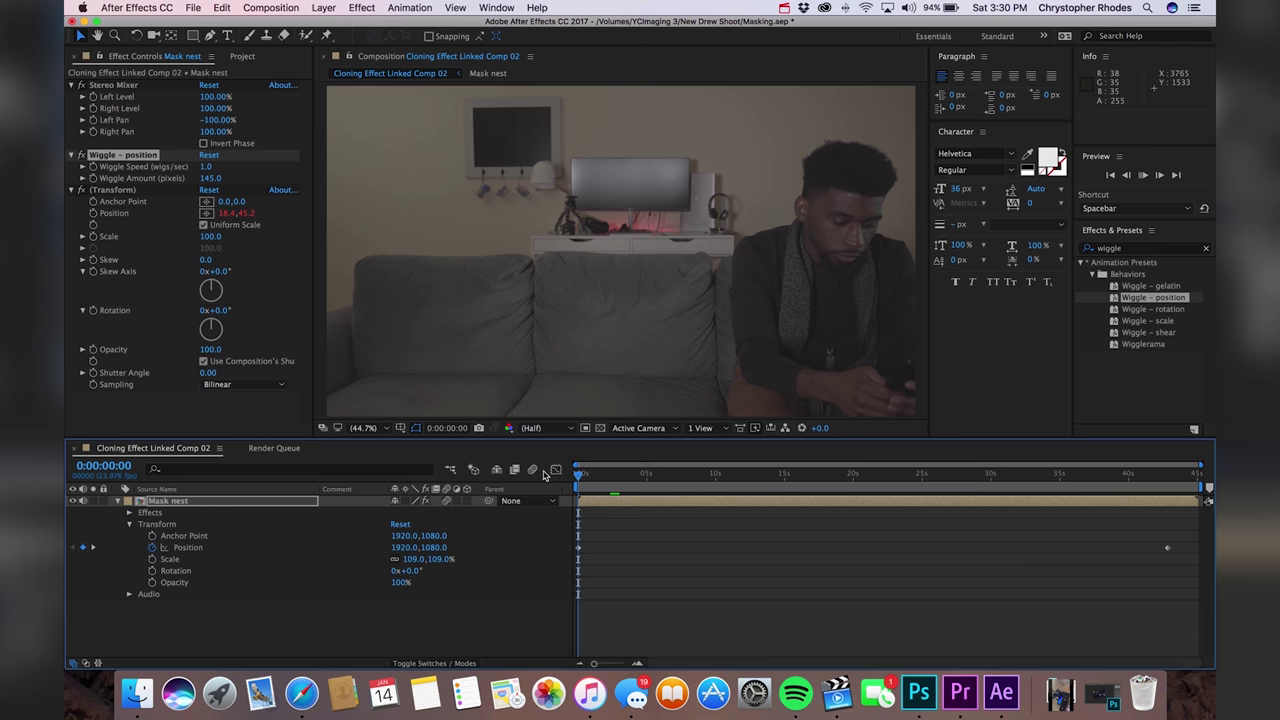
key(space)
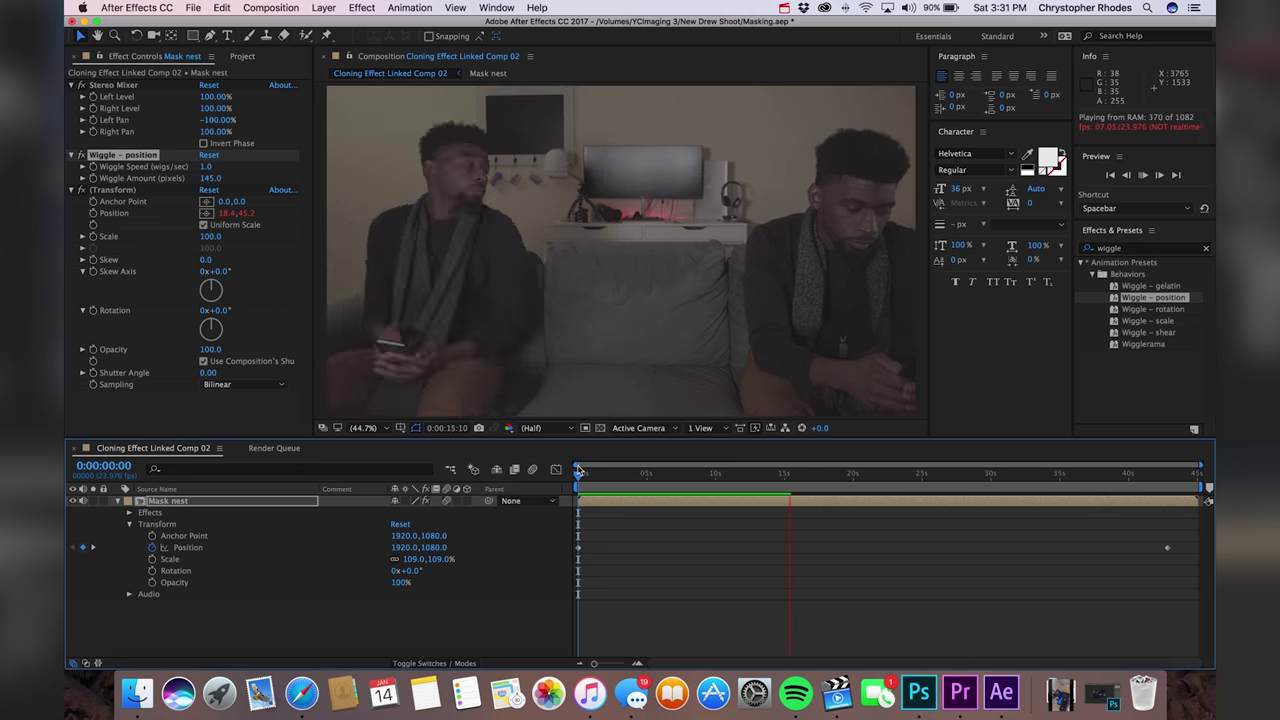
key(space)
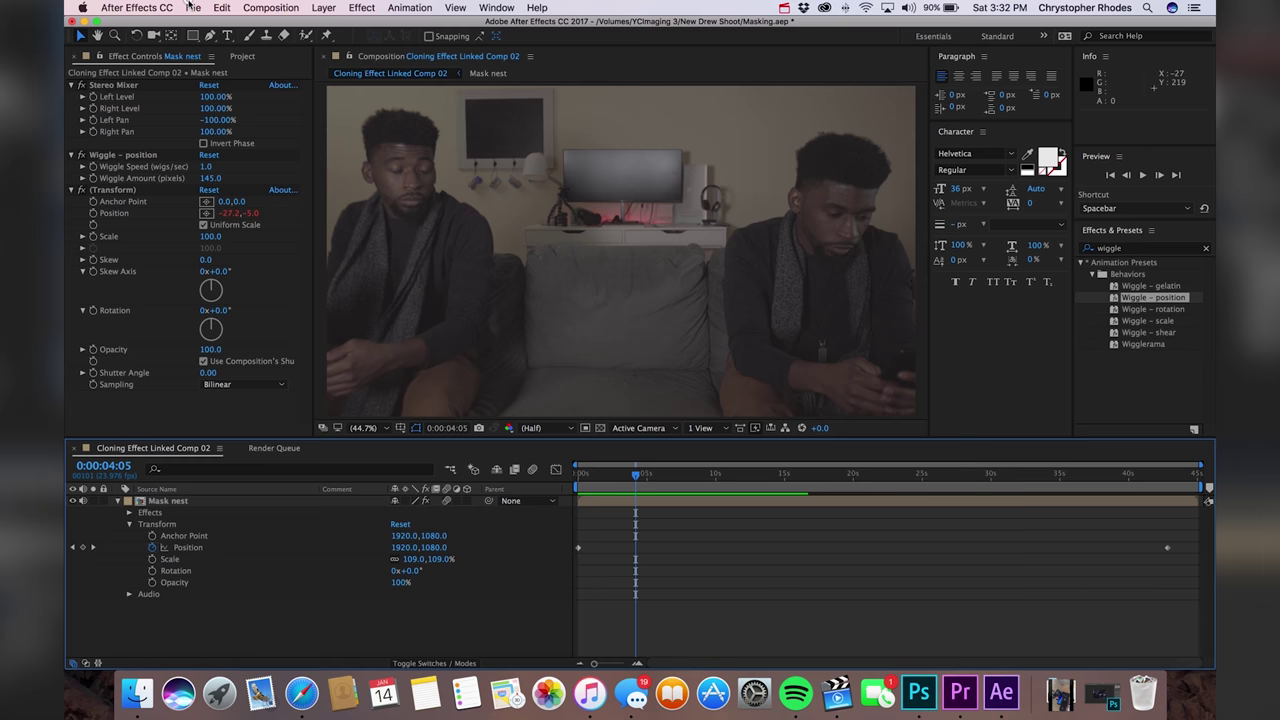
Step: Save the After Effects project and quit After Effects
click(193, 7)
click(213, 140)
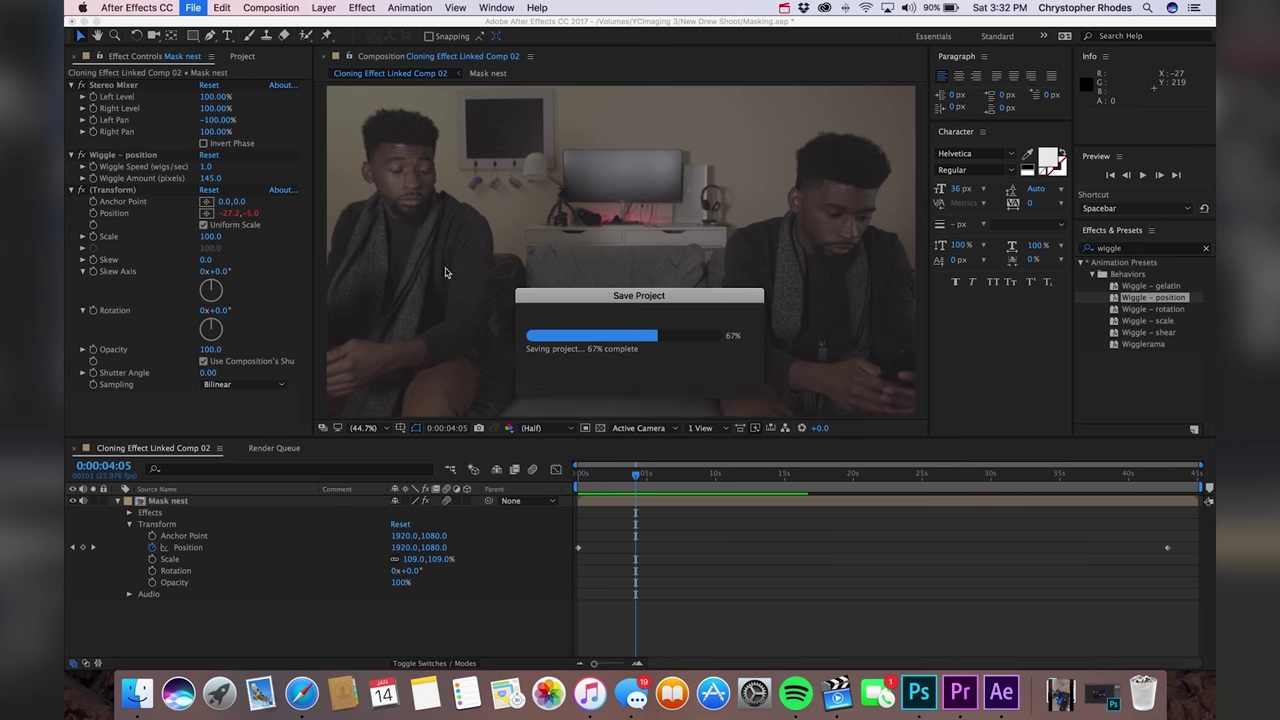
click(140, 7)
click(150, 148)
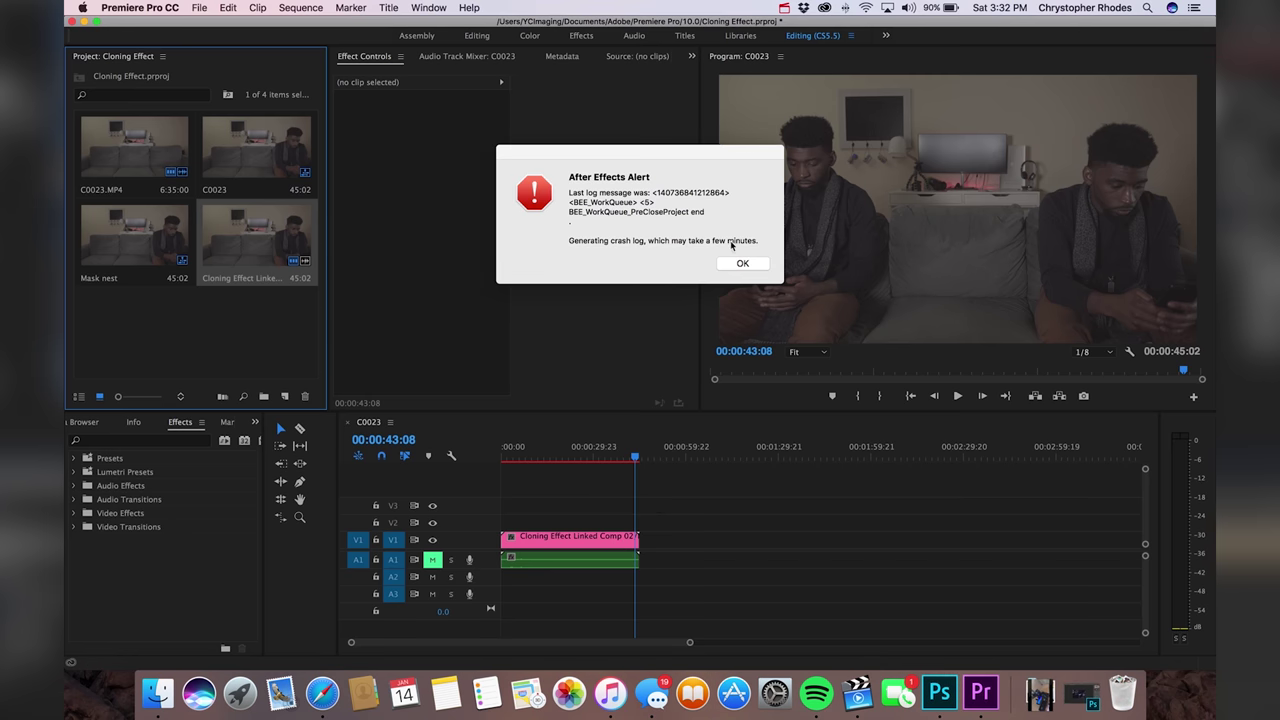
Step: Back in Premiere Pro, dismiss the After Effects alert and quit the relaunching After Effects
click(745, 263)
click(757, 261)
click(744, 264)
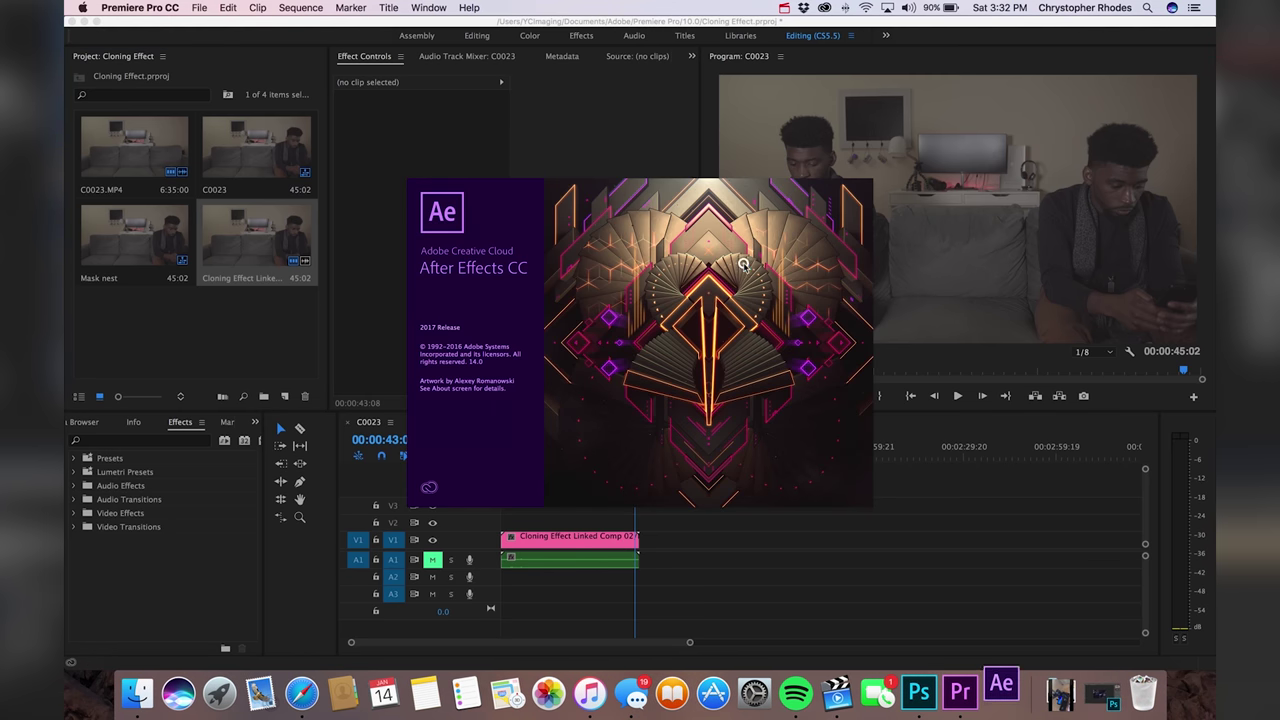
right_click(1001, 684)
click(1025, 619)
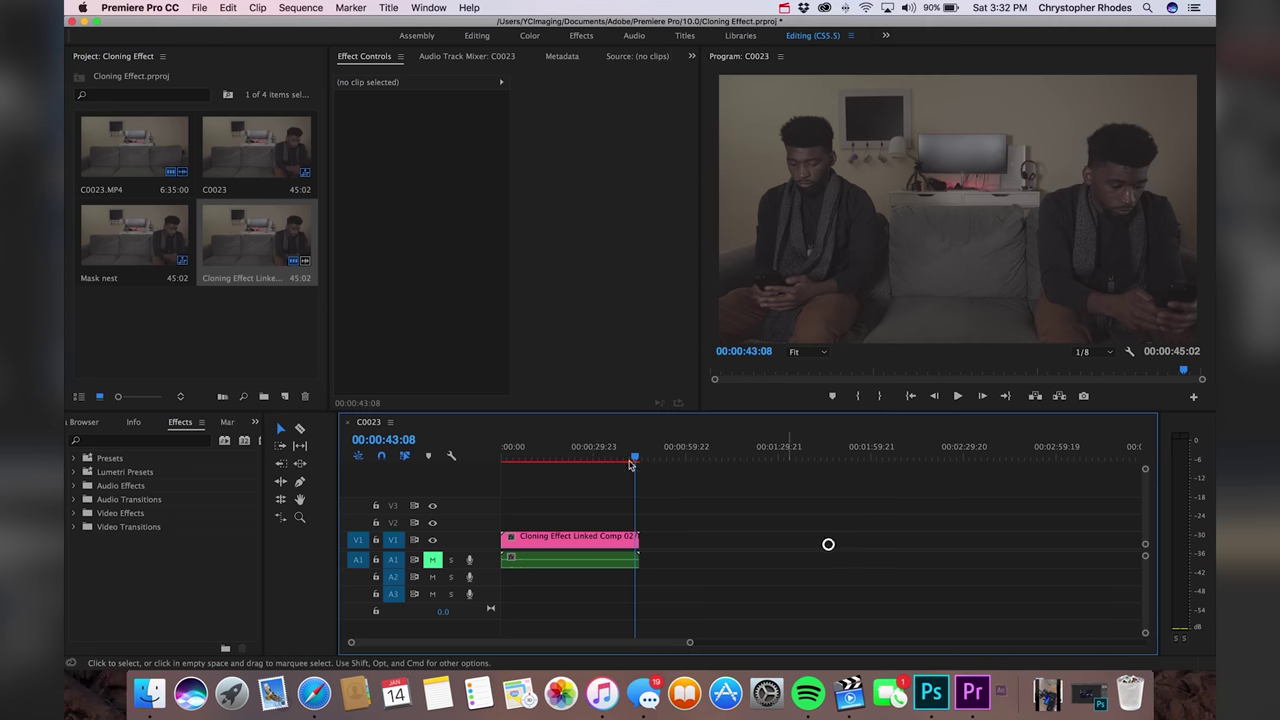
Step: Render the C0023 sequence from In to Out to build video previews of the linked composition
click(594, 452)
click(300, 8)
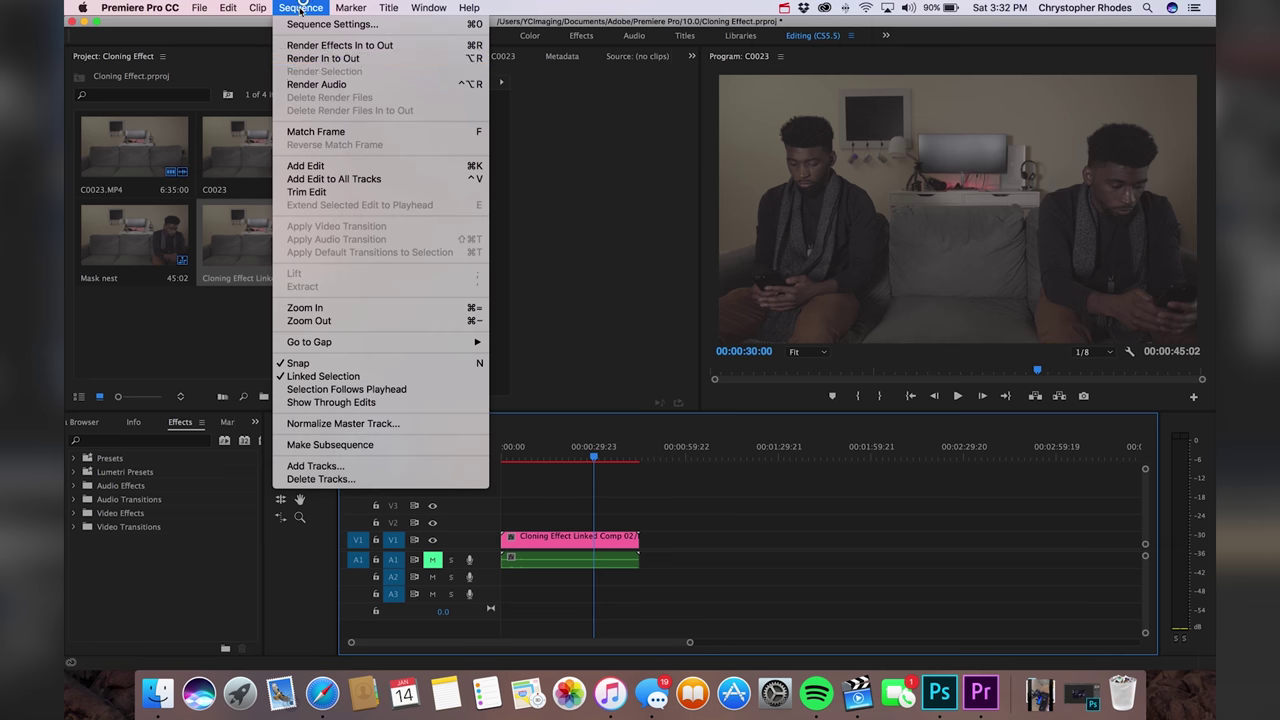
click(318, 60)
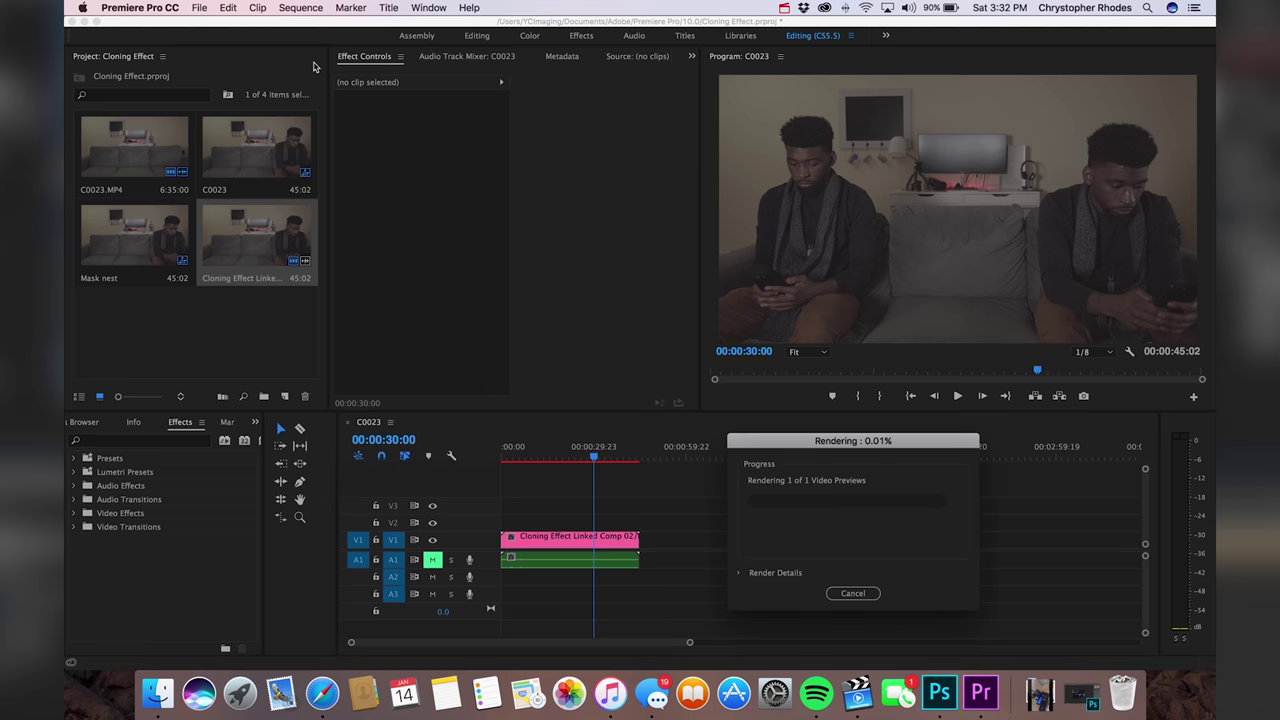